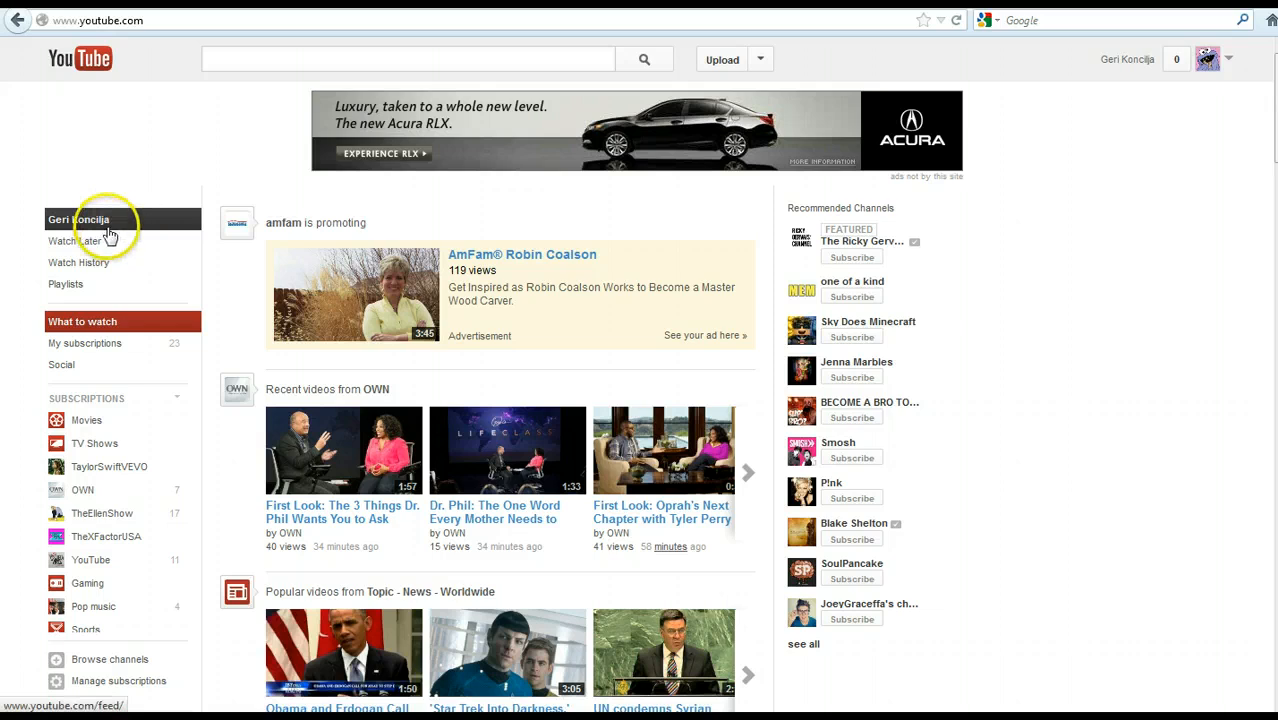
Go to your own YouTube channel and open the uploaded video titled Teaching Online Video.
click(155, 223)
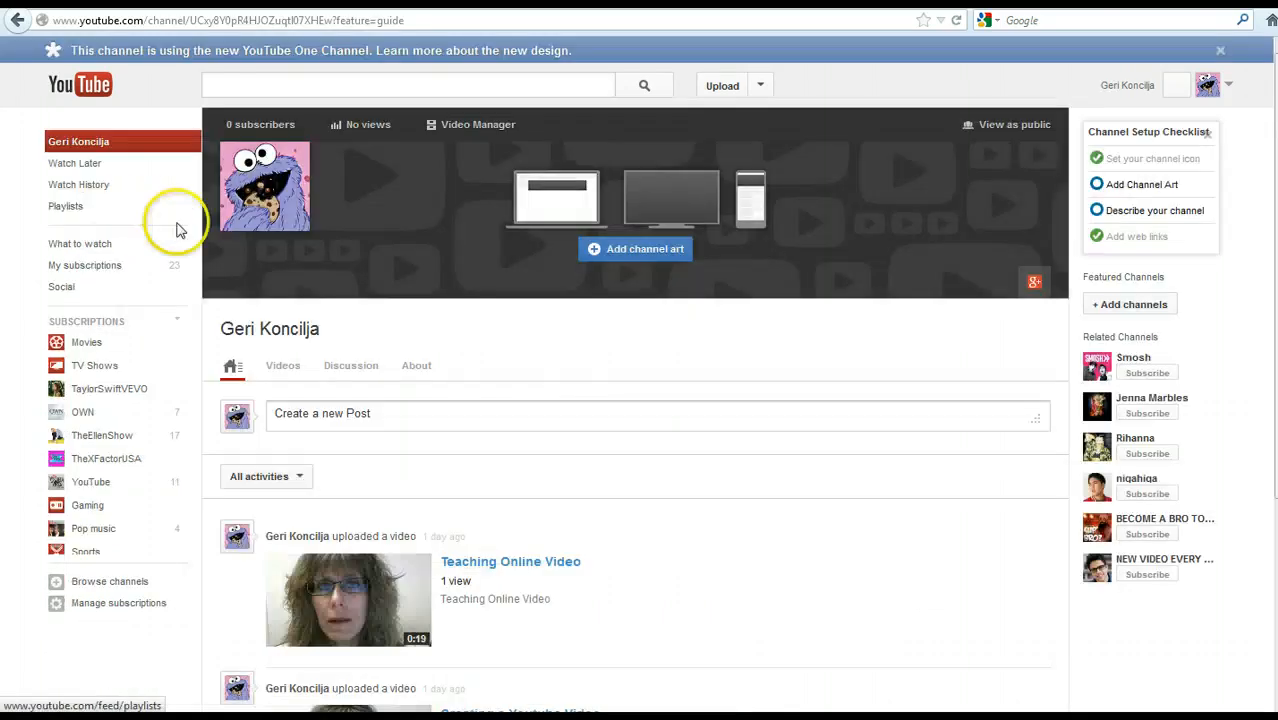
scroll(600, 470, down, 2)
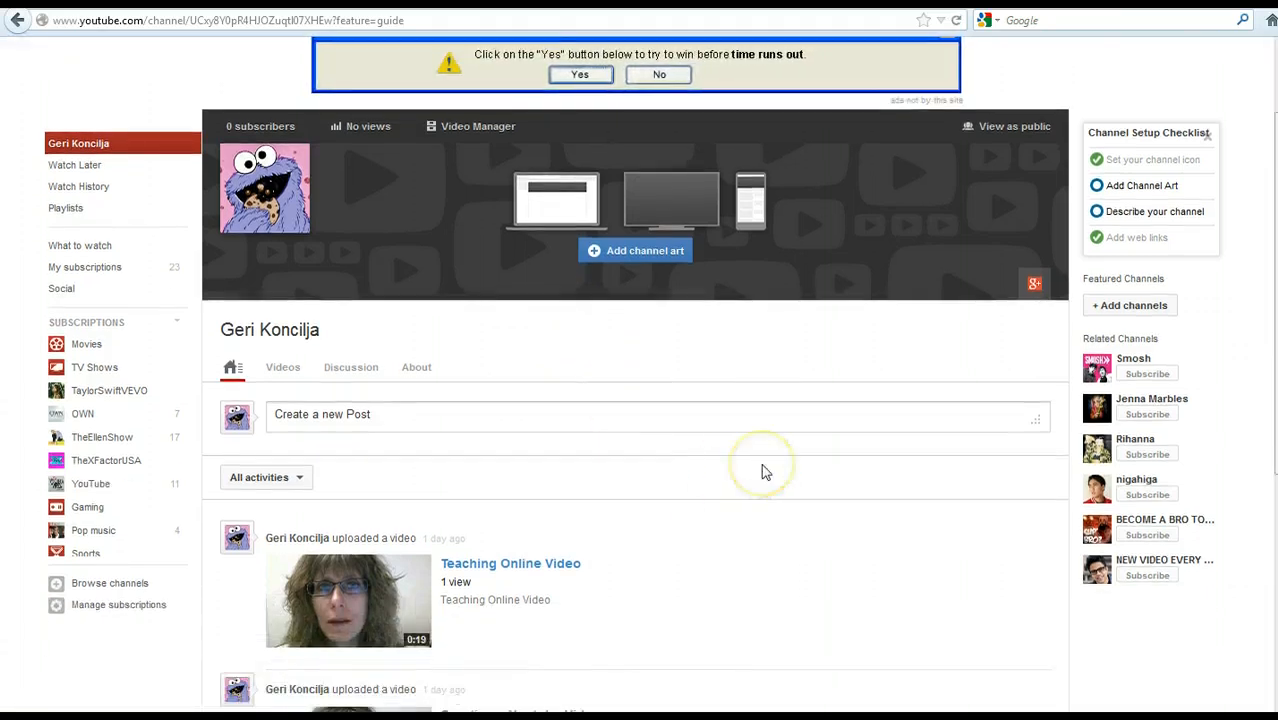
scroll(765, 468, down, 3)
scroll(765, 471, down, 1)
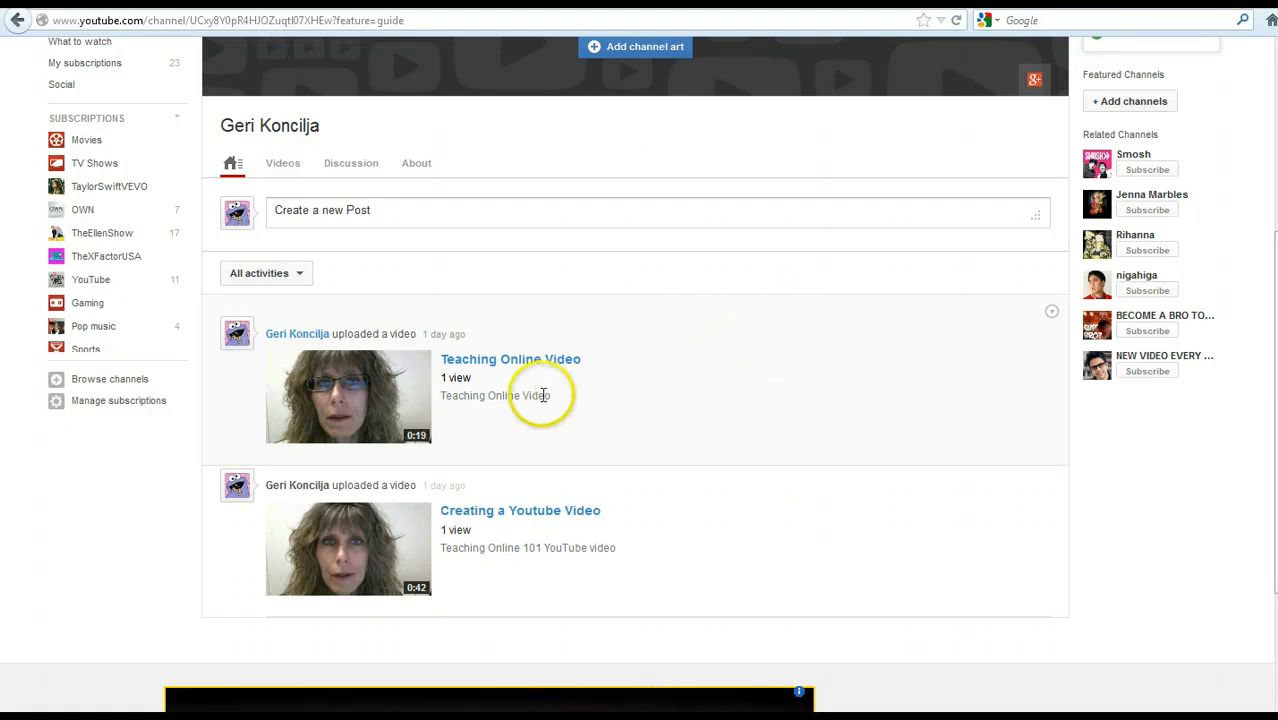
click(492, 365)
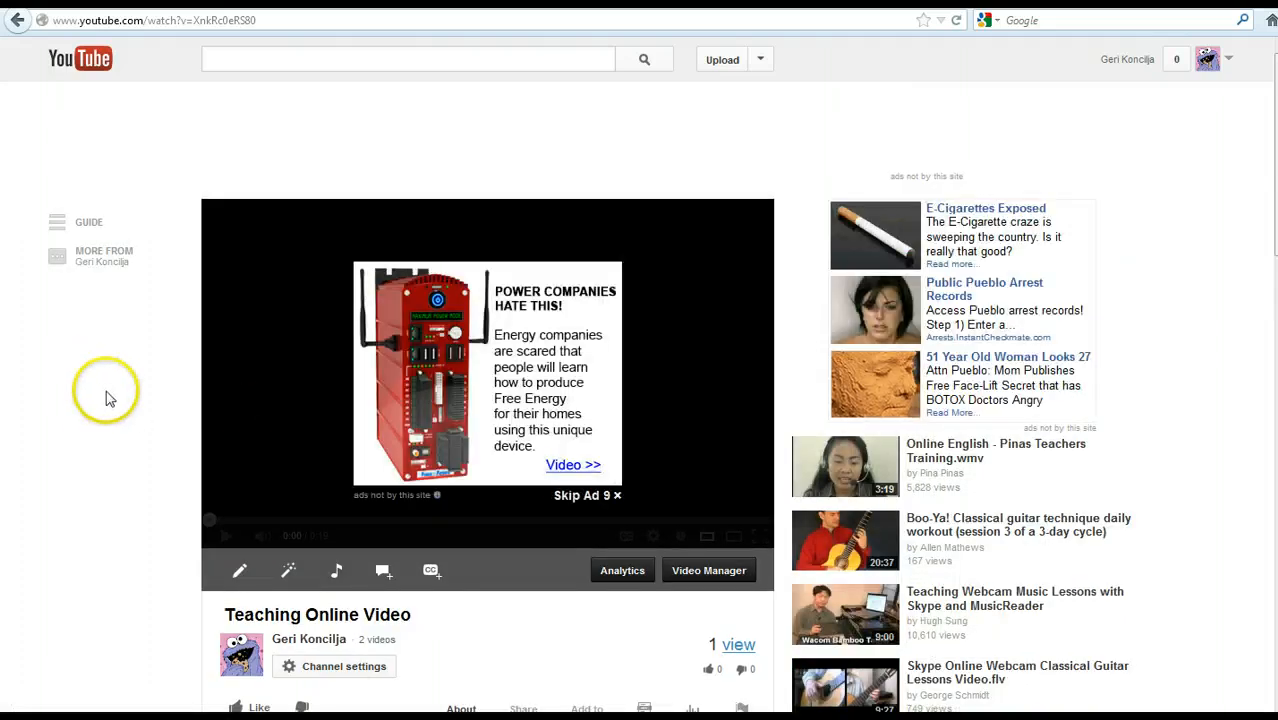
Skip the advertisement and pause playback of Teaching Online Video.
click(567, 498)
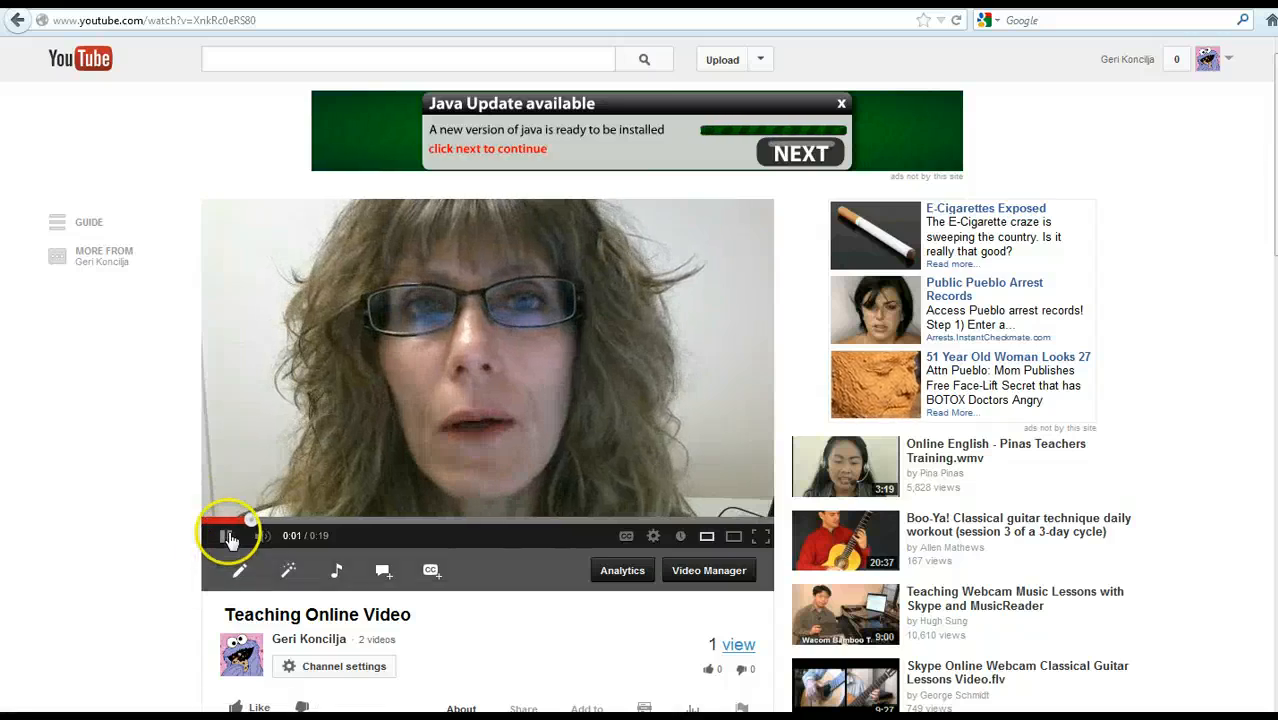
click(225, 535)
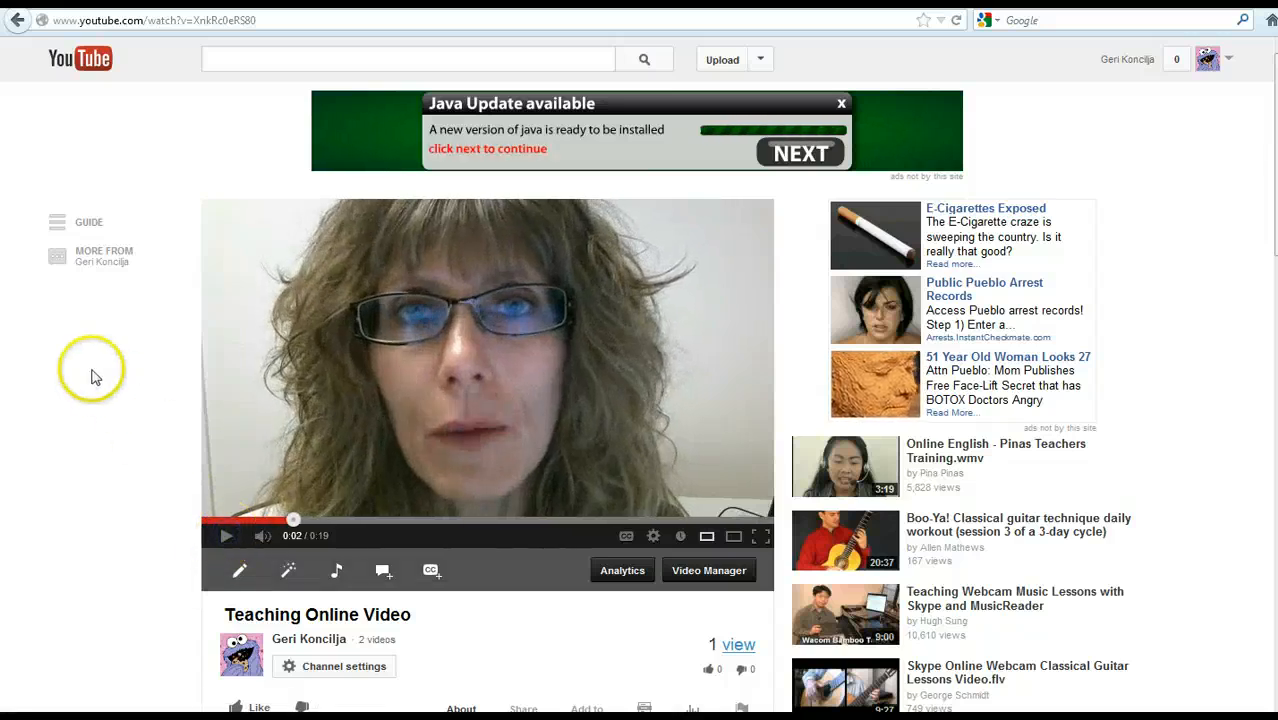
scroll(91, 375, down, 2)
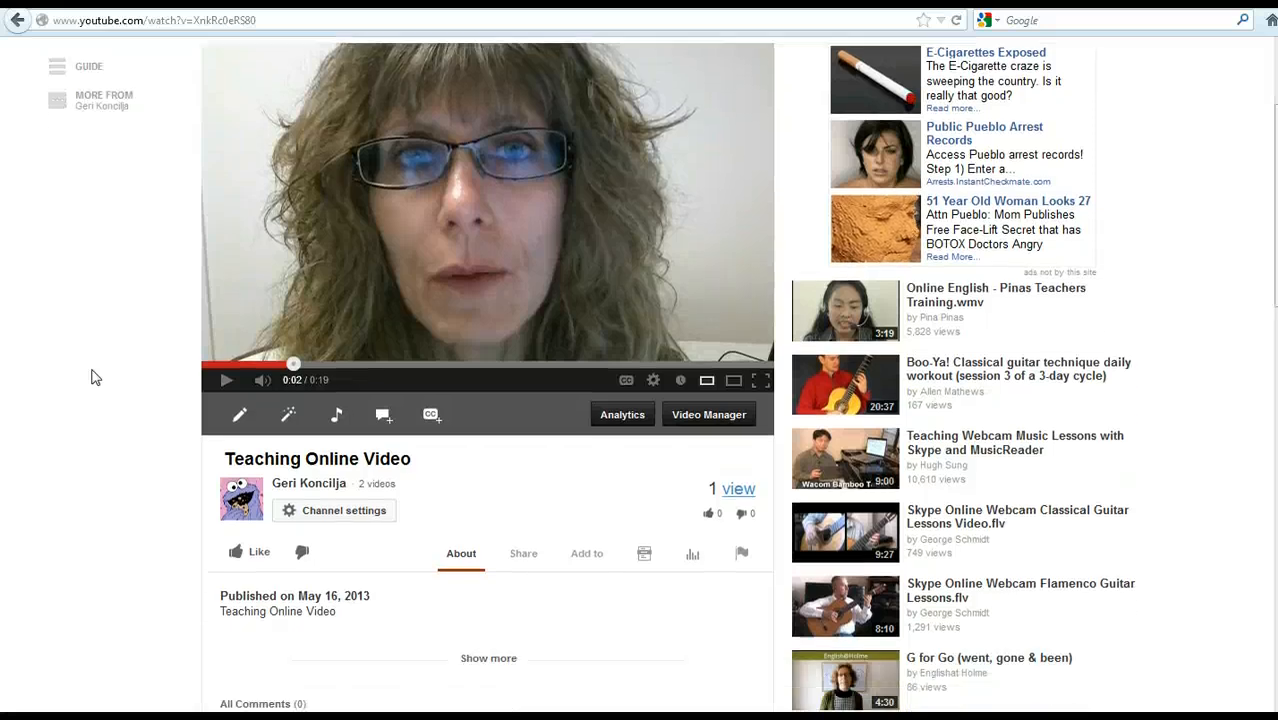
scroll(94, 373, down, 2)
click(112, 415)
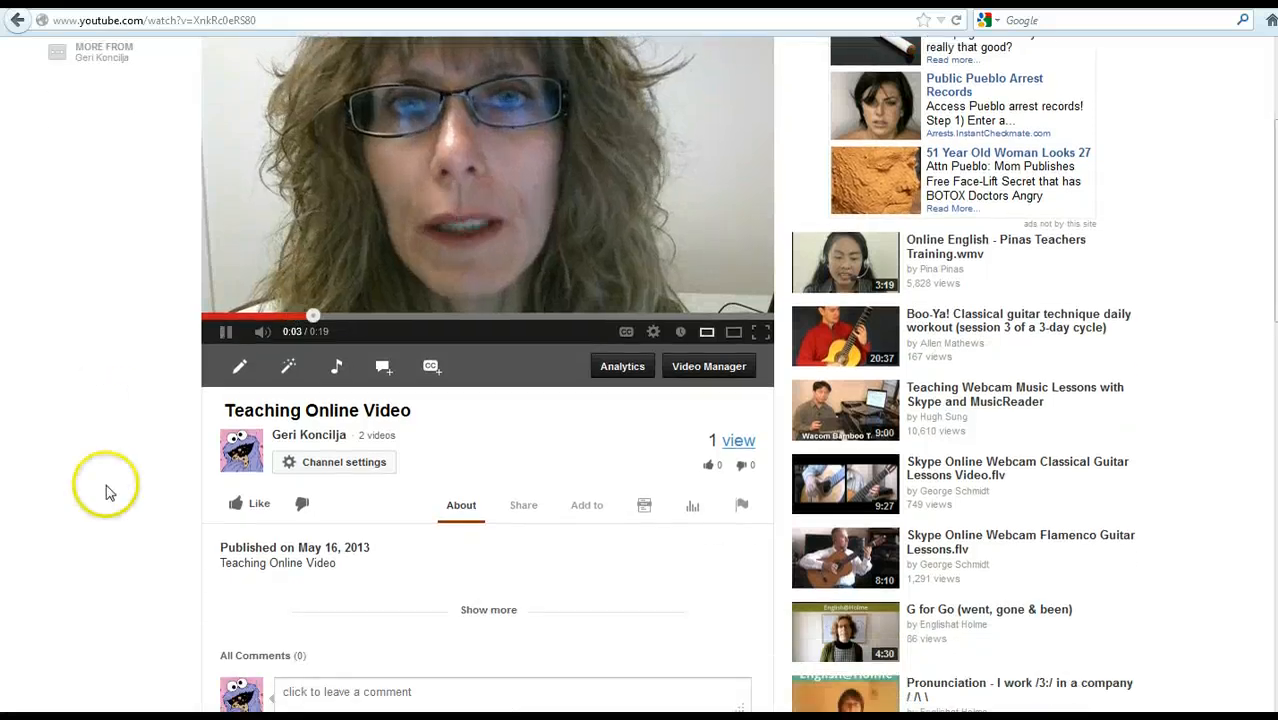
click(223, 331)
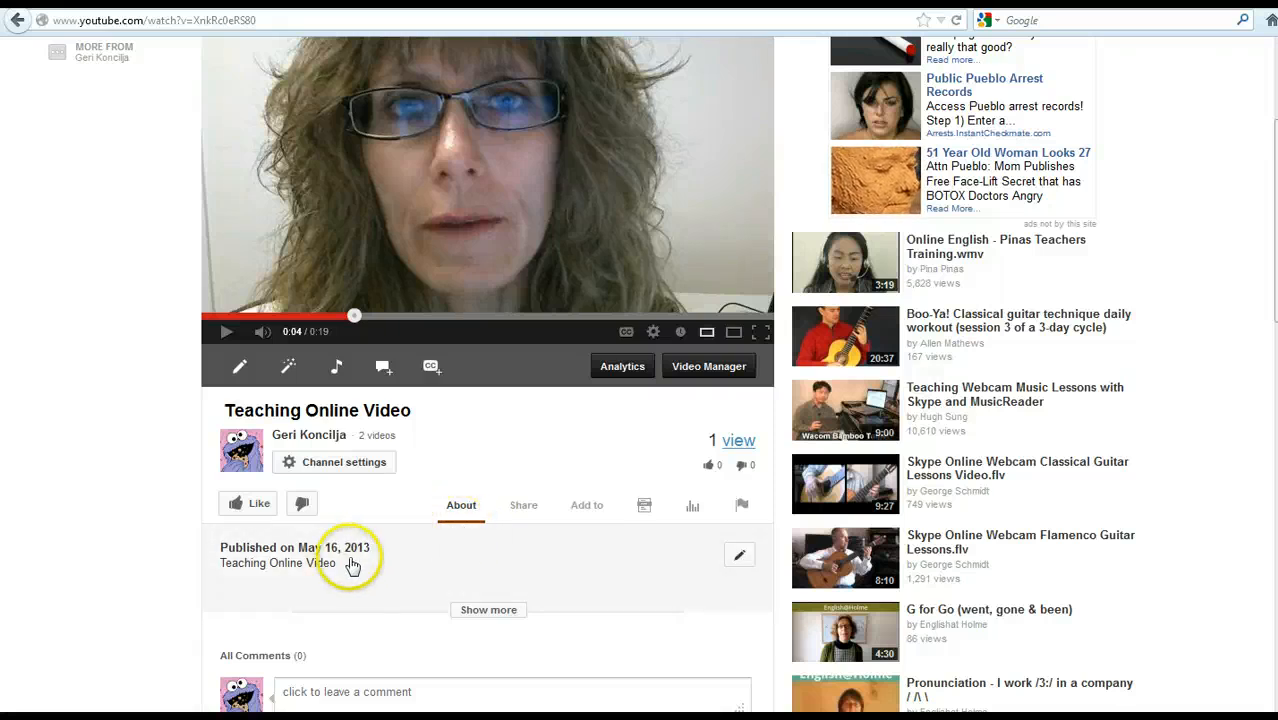
Show the embed code in the sharing options of Teaching Online Video.
click(525, 510)
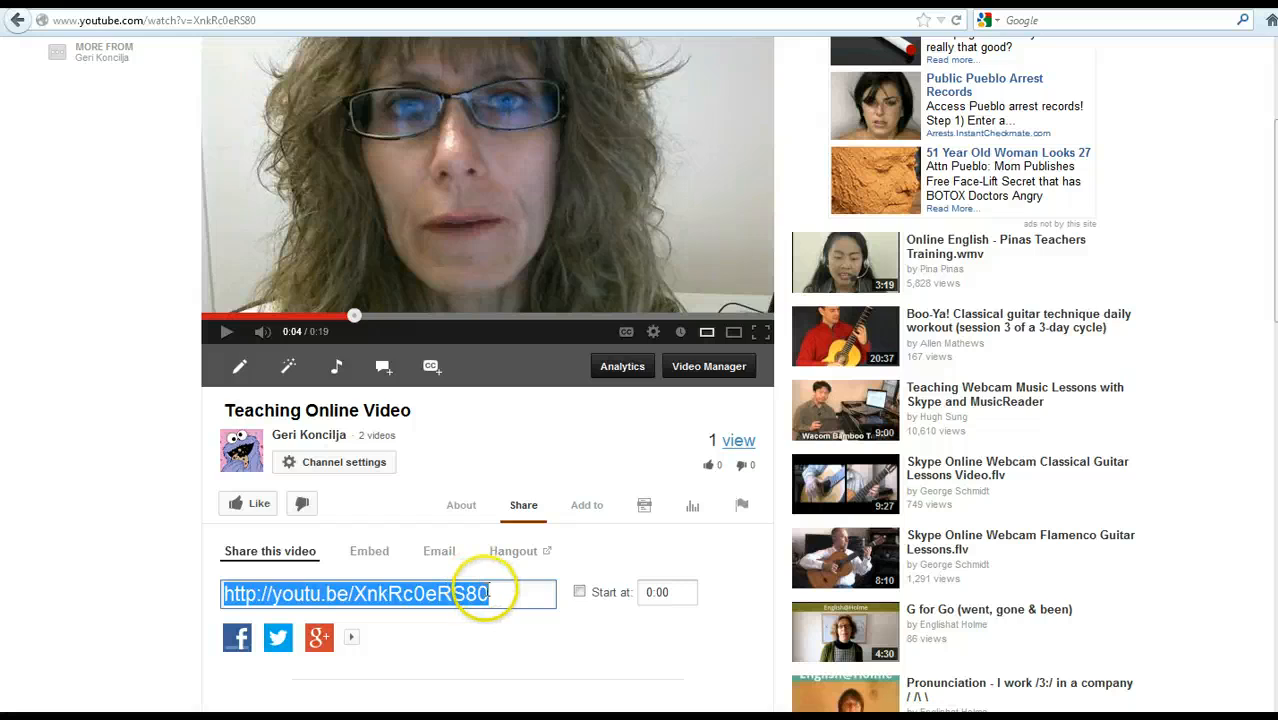
click(368, 552)
scroll(142, 485, down, 2)
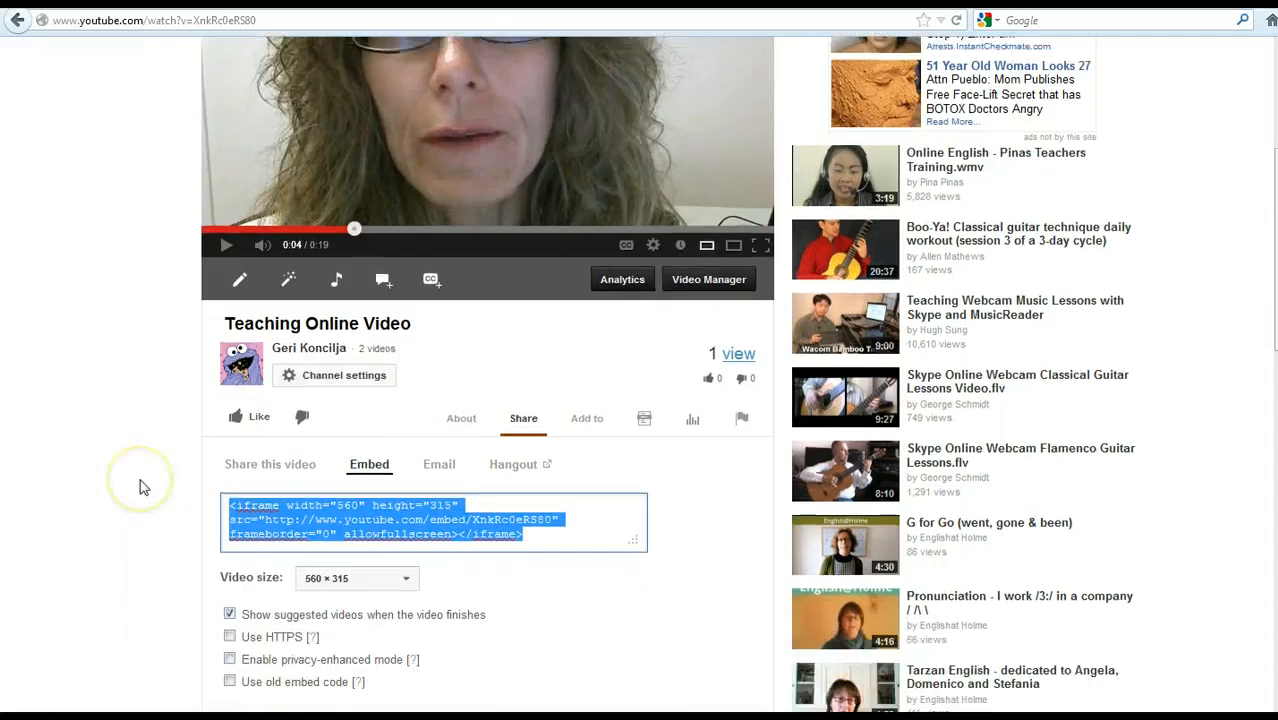
scroll(142, 485, down, 1)
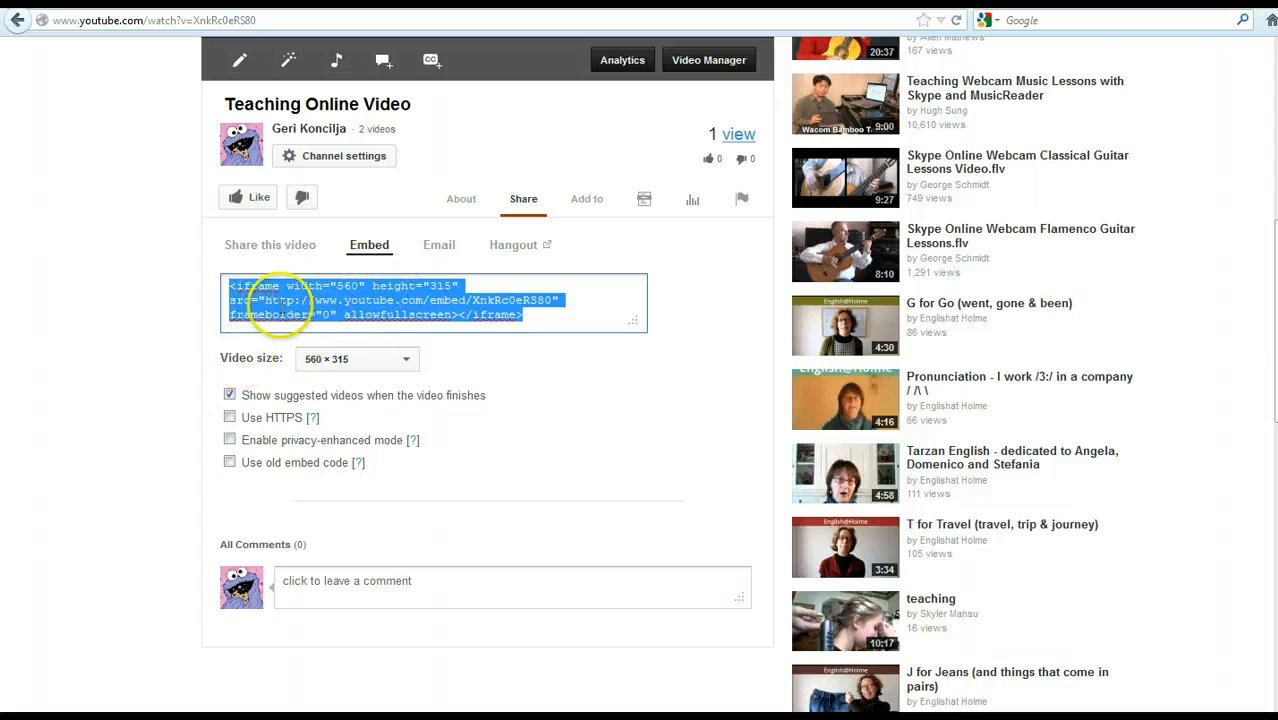
Enable Use old embed code and copy the complete 560 × 315 embed code.
click(230, 463)
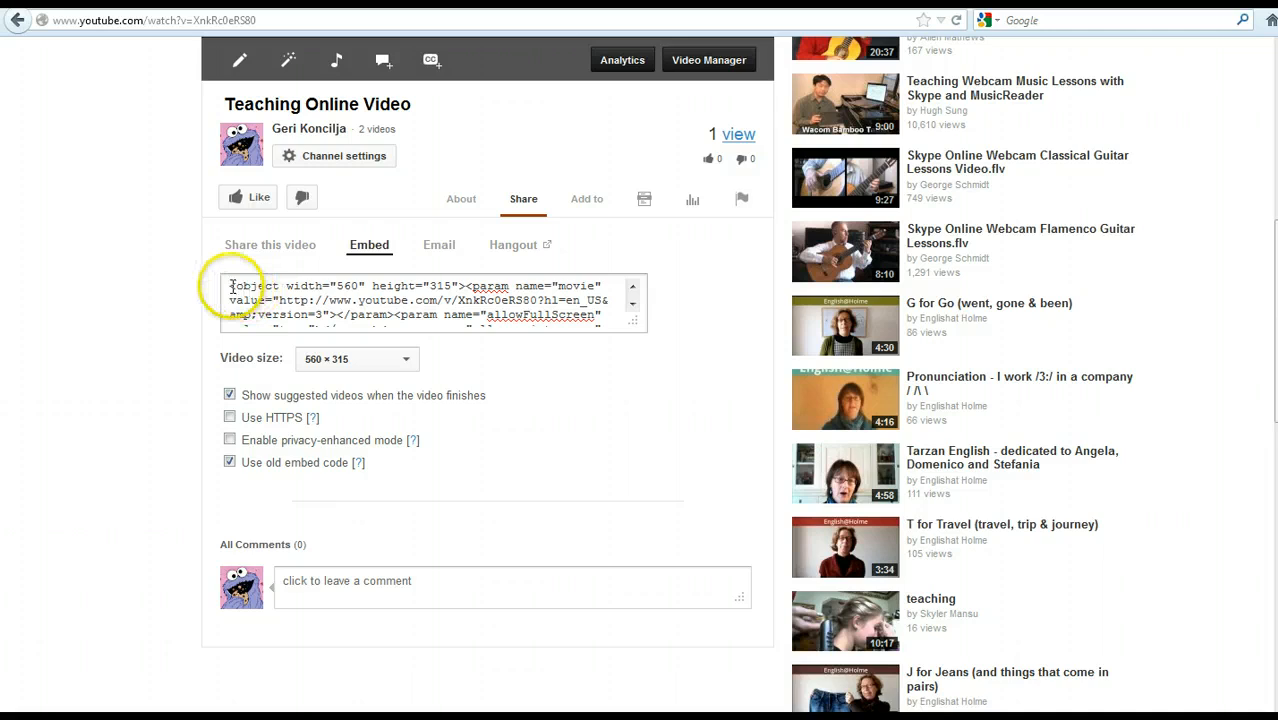
click(228, 287)
key(ctrl+c)
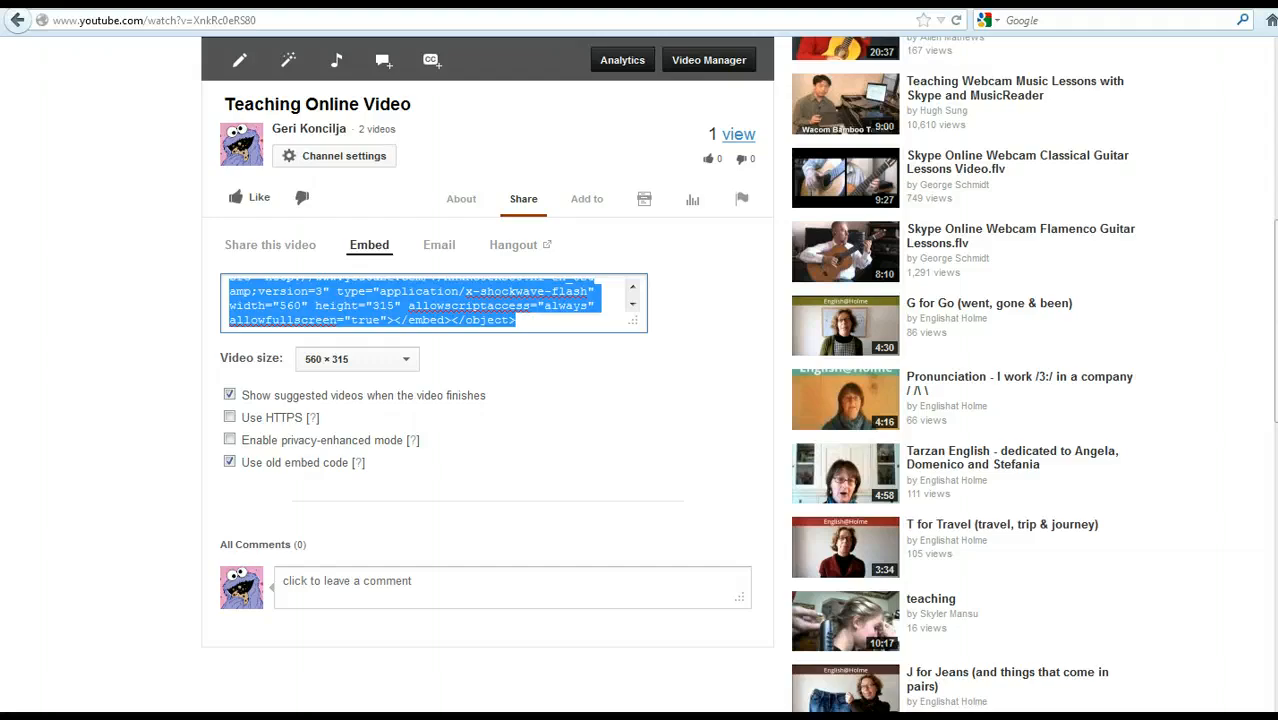
Switch to the CSU-Pueblo Blackboard course and open Week 1: Welcoming Your Students within Week 1 & 2.
key(ctrl+t)
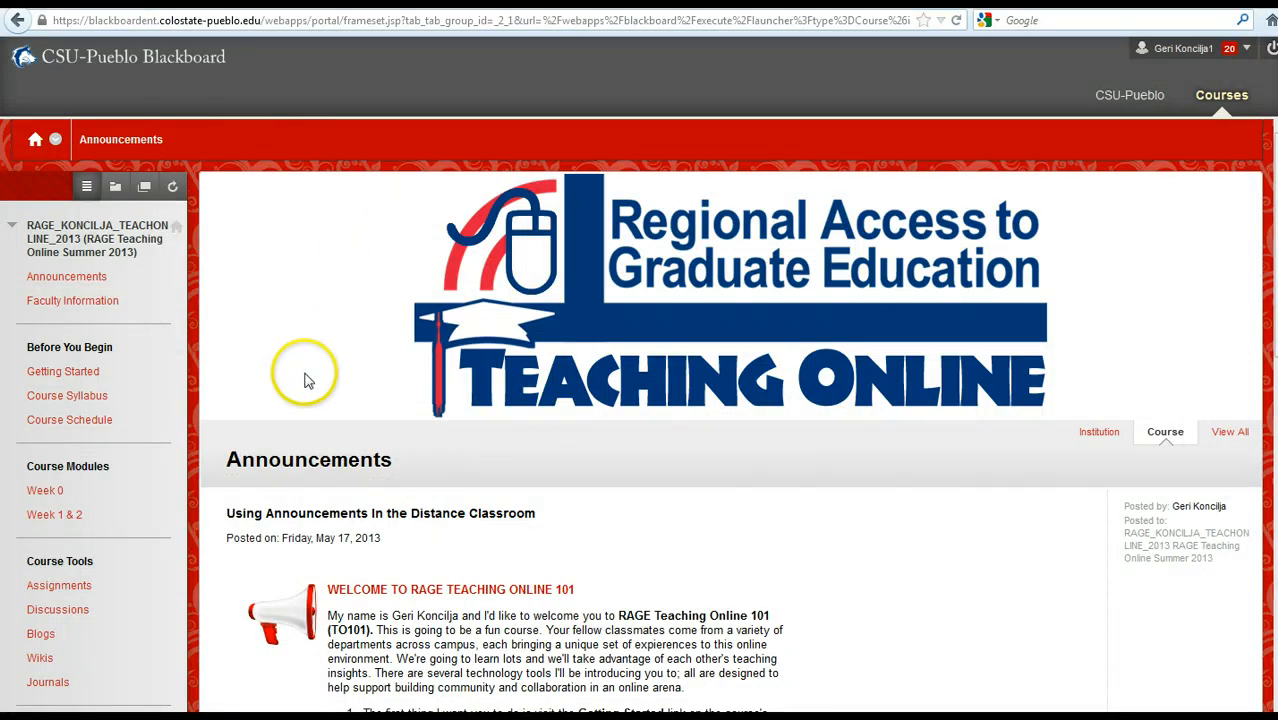
click(48, 528)
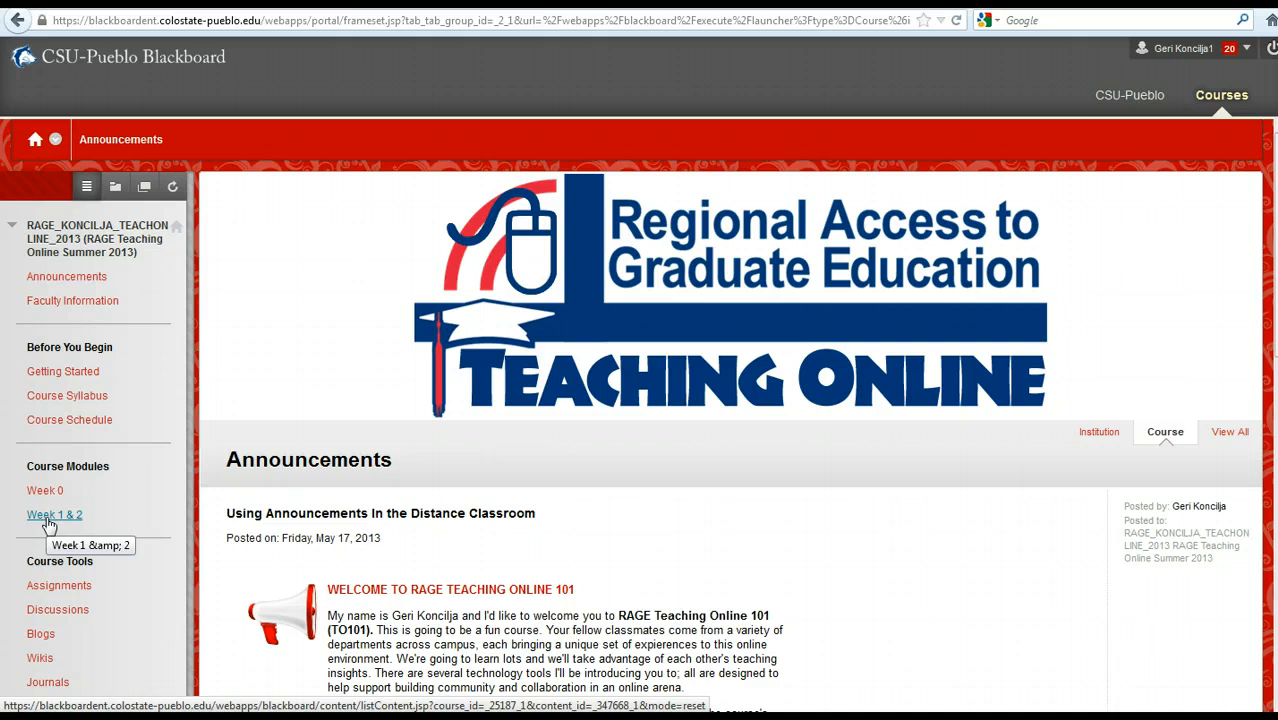
click(48, 522)
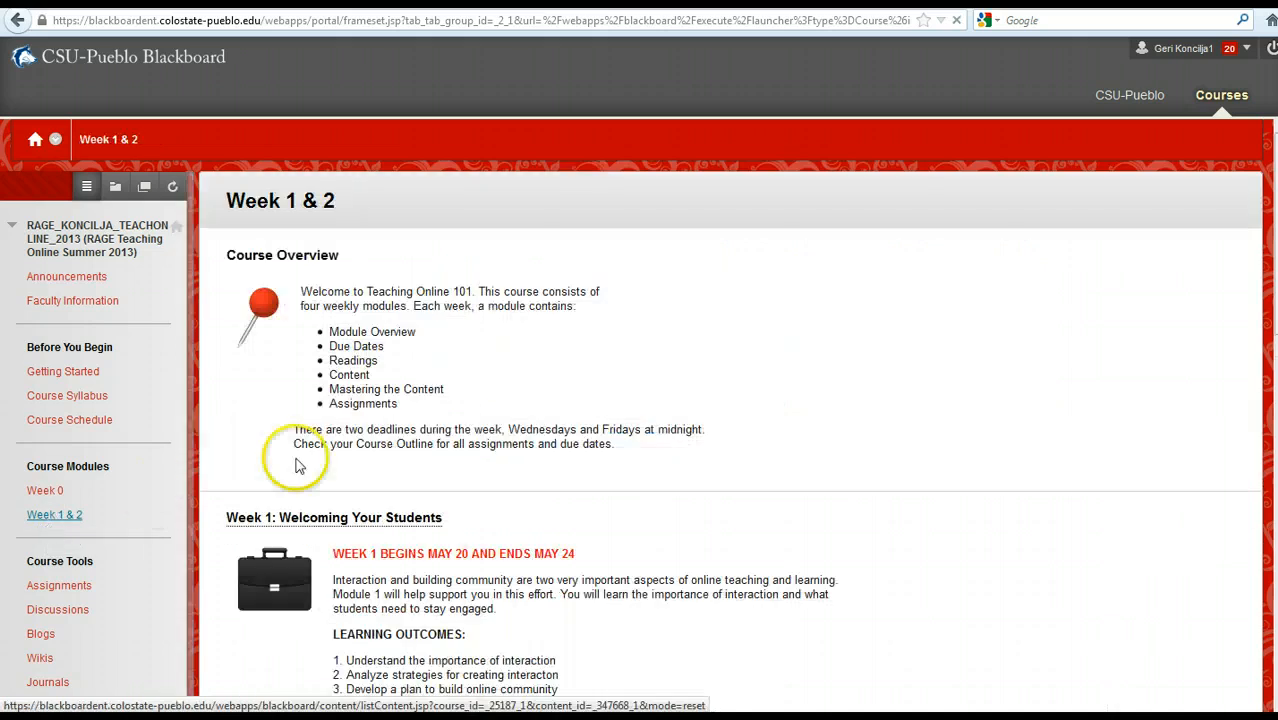
scroll(572, 402, down, 2)
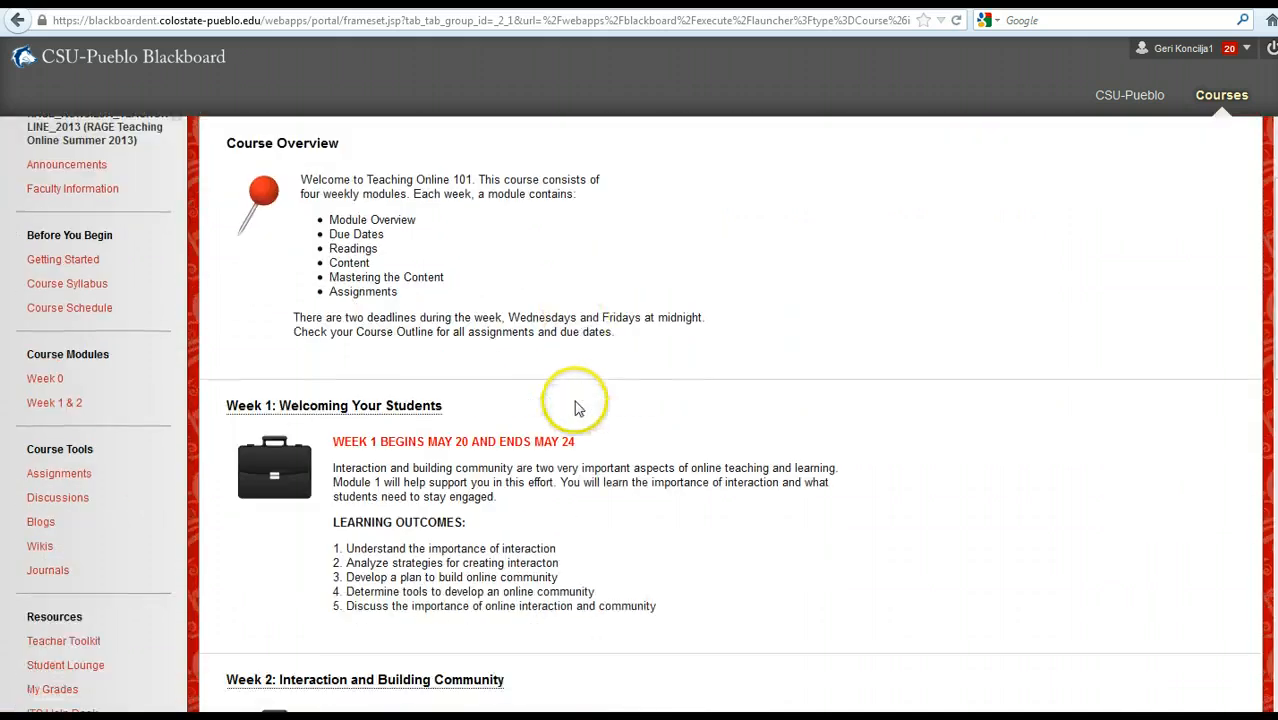
scroll(575, 407, up, 1)
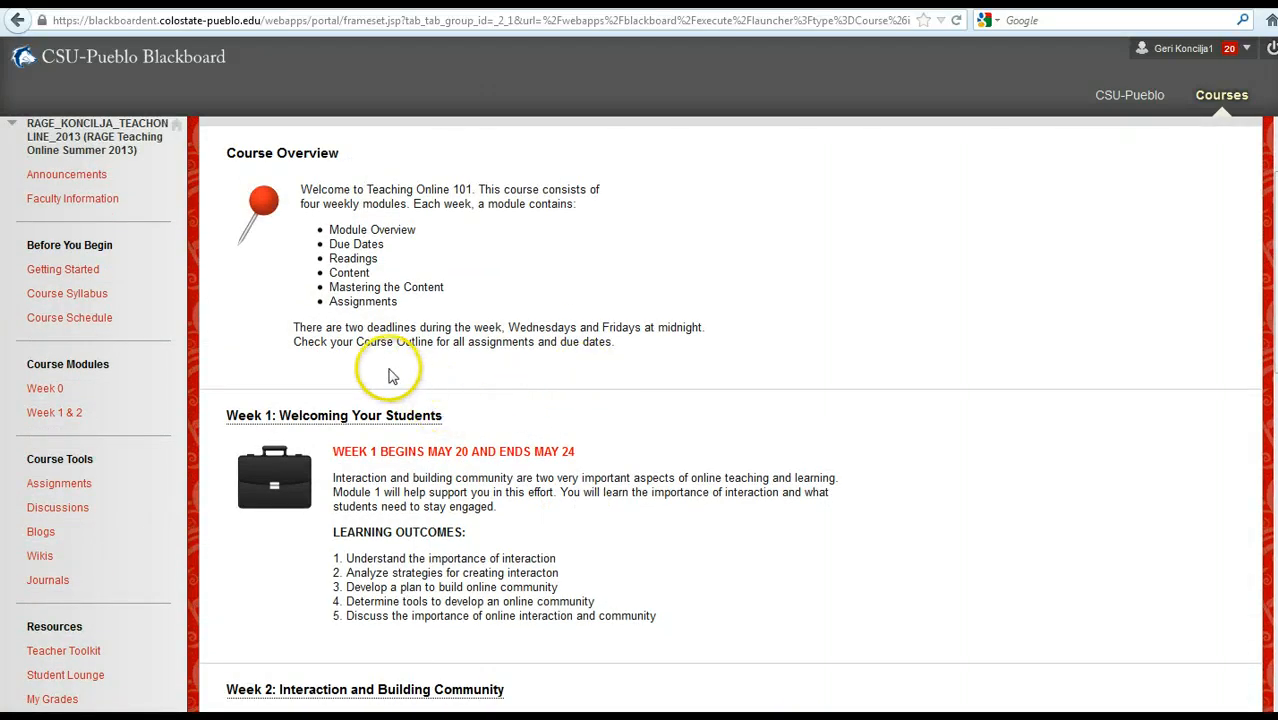
click(378, 420)
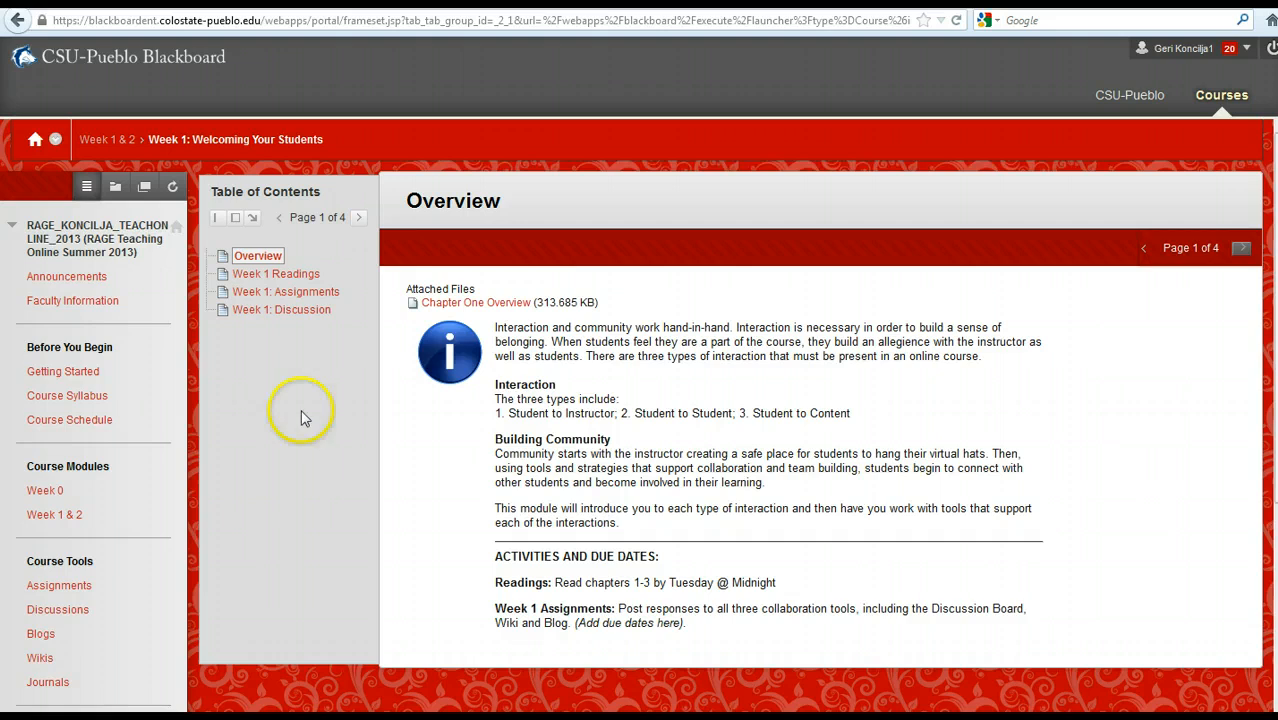
Launch the Week 1: Discussion forum and start creating a new thread.
click(282, 312)
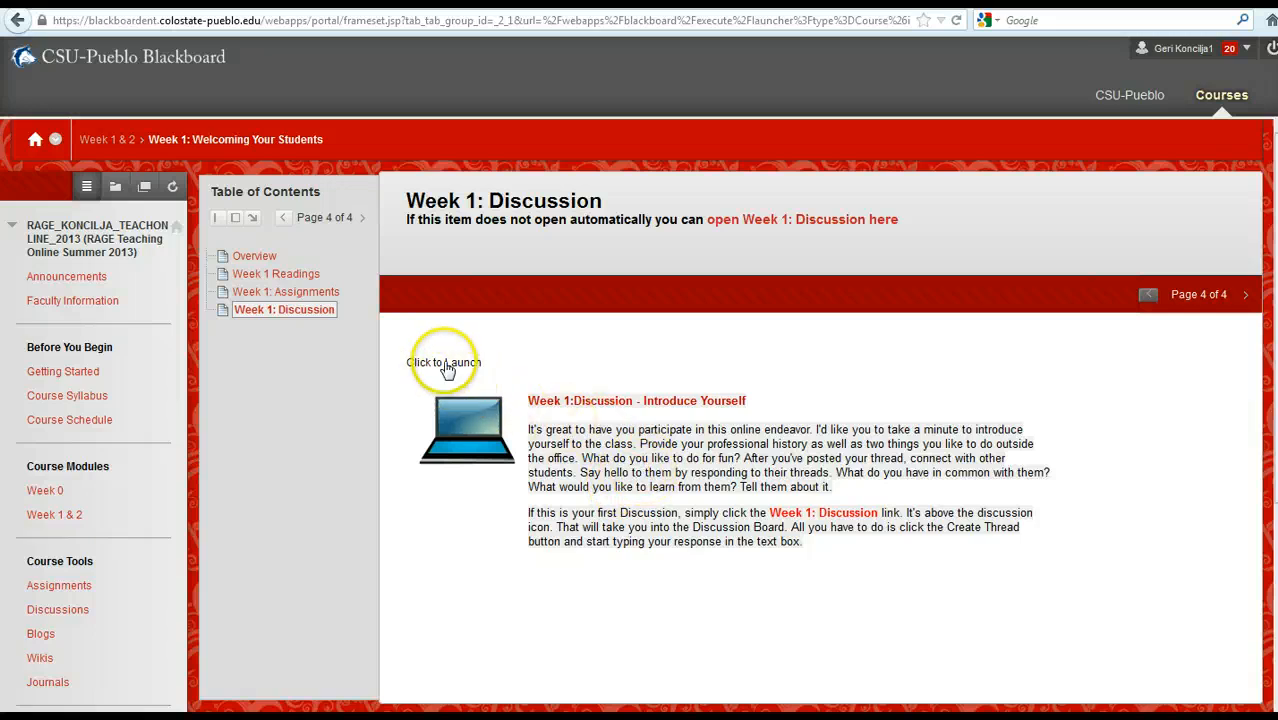
click(447, 368)
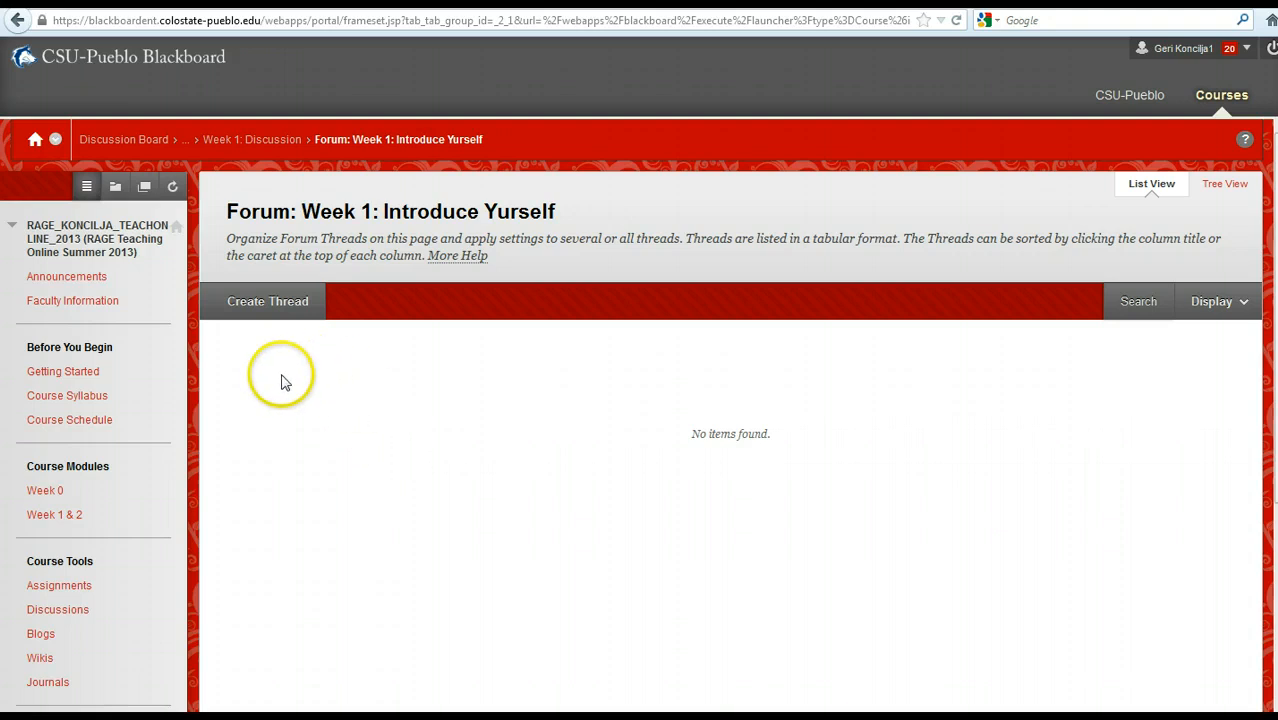
click(257, 309)
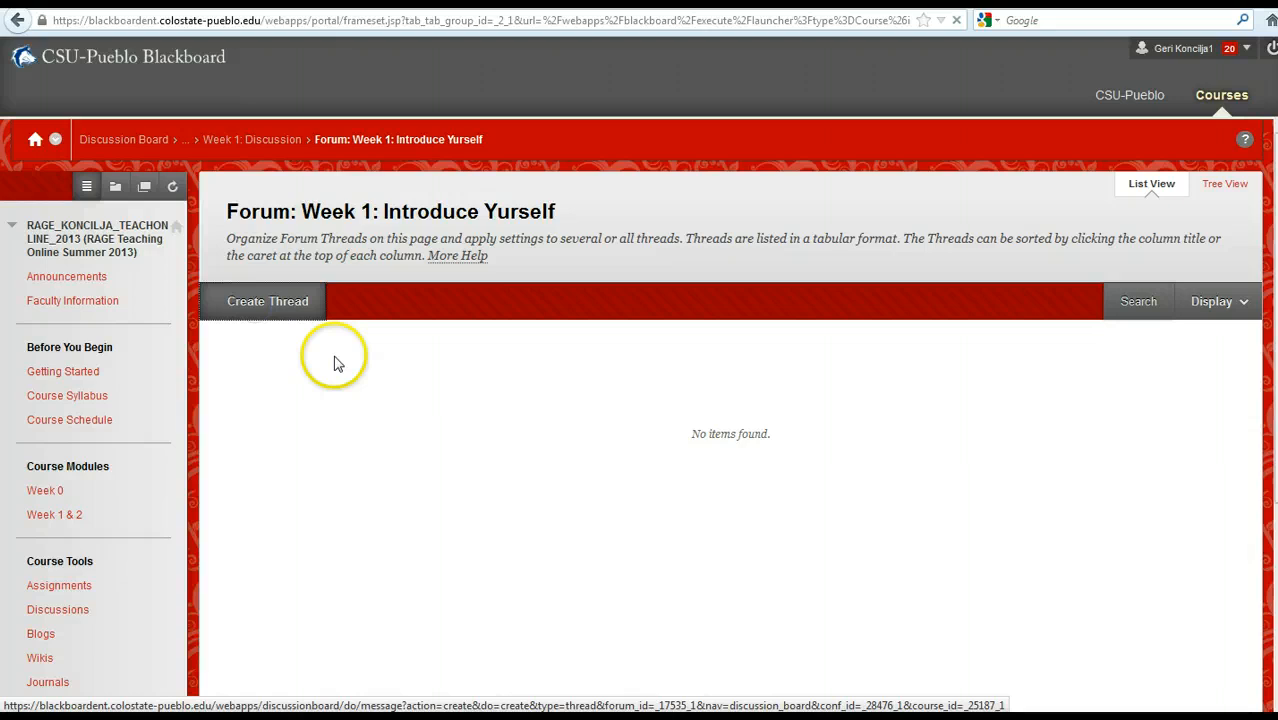
Enter the subject "Introduction -" plus the author's name, and write the message "Here is my discussion post." followed by blank lines.
click(447, 405)
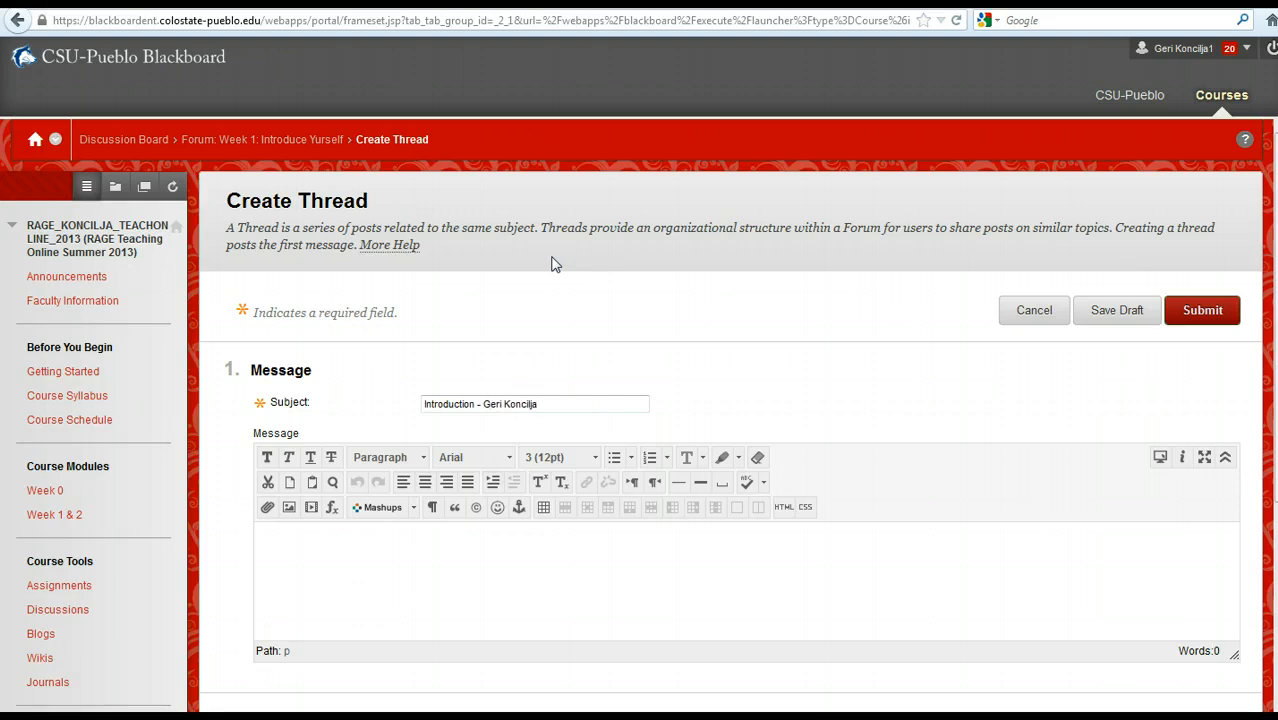
click(310, 538)
click(410, 582)
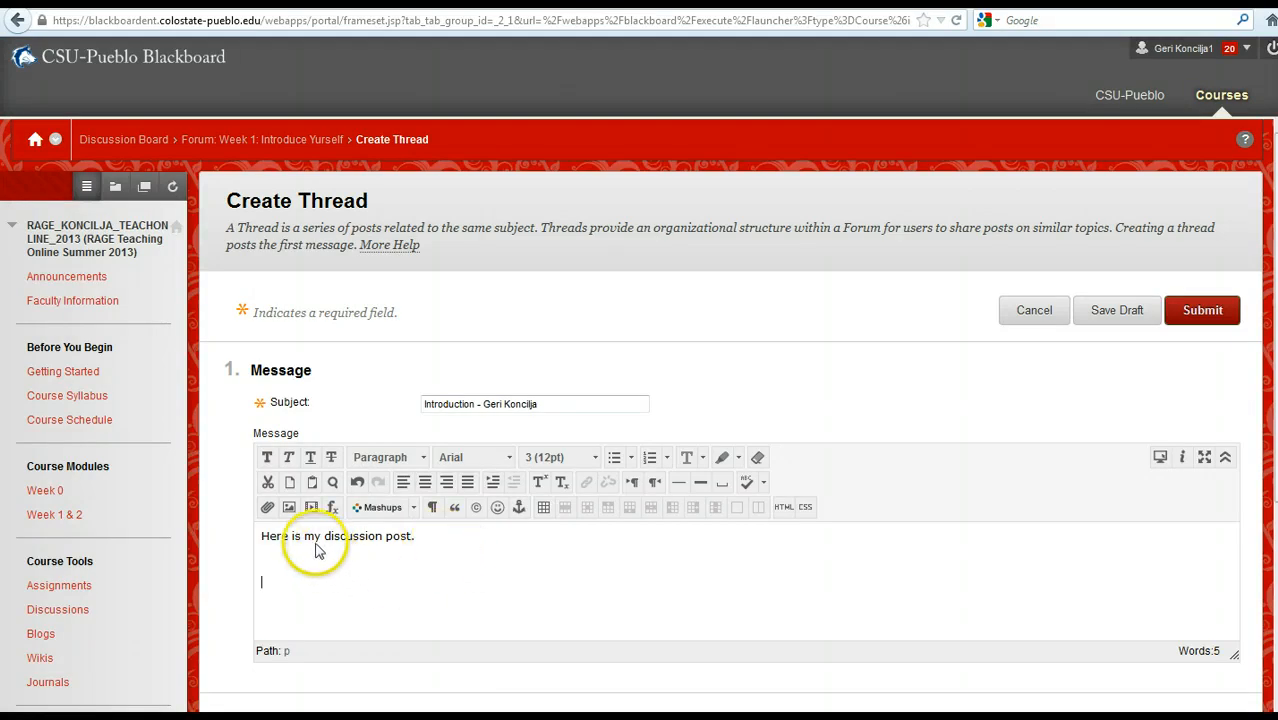
Paste the copied YouTube embed code below the last paragraph in the message's HTML code and update the message.
click(784, 508)
click(428, 263)
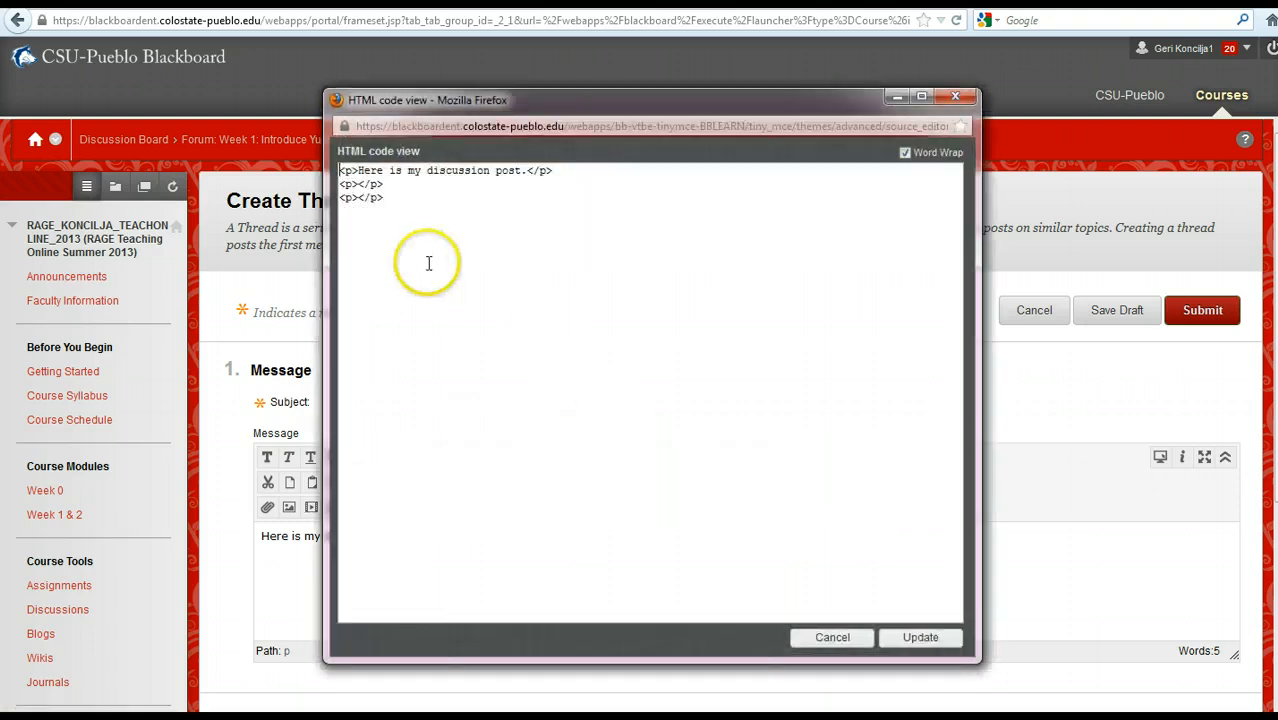
click(390, 197)
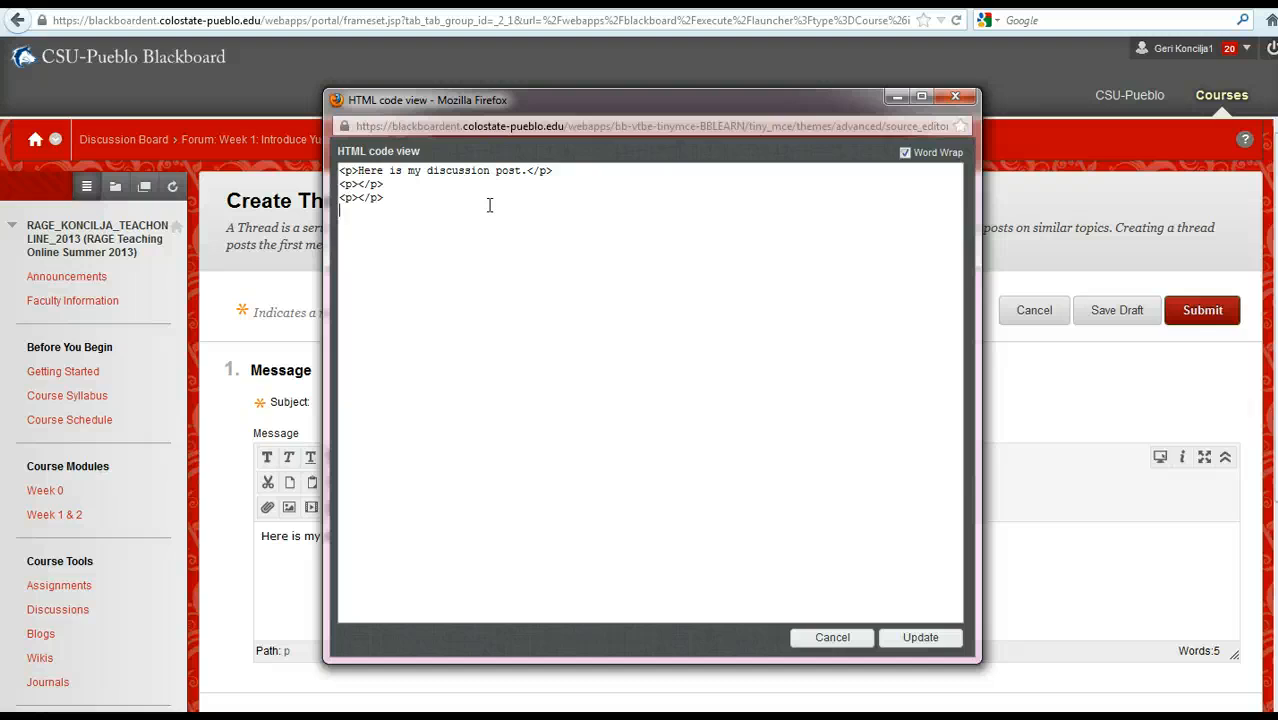
key(ctrl+v)
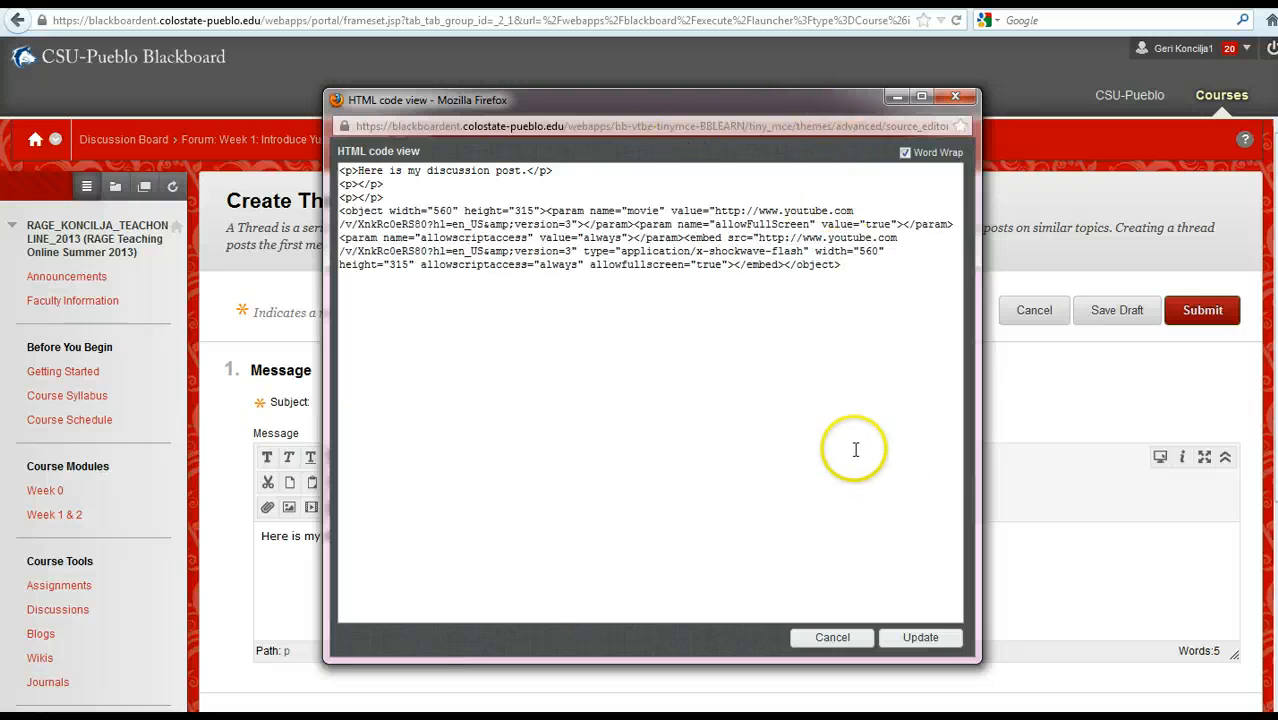
click(920, 638)
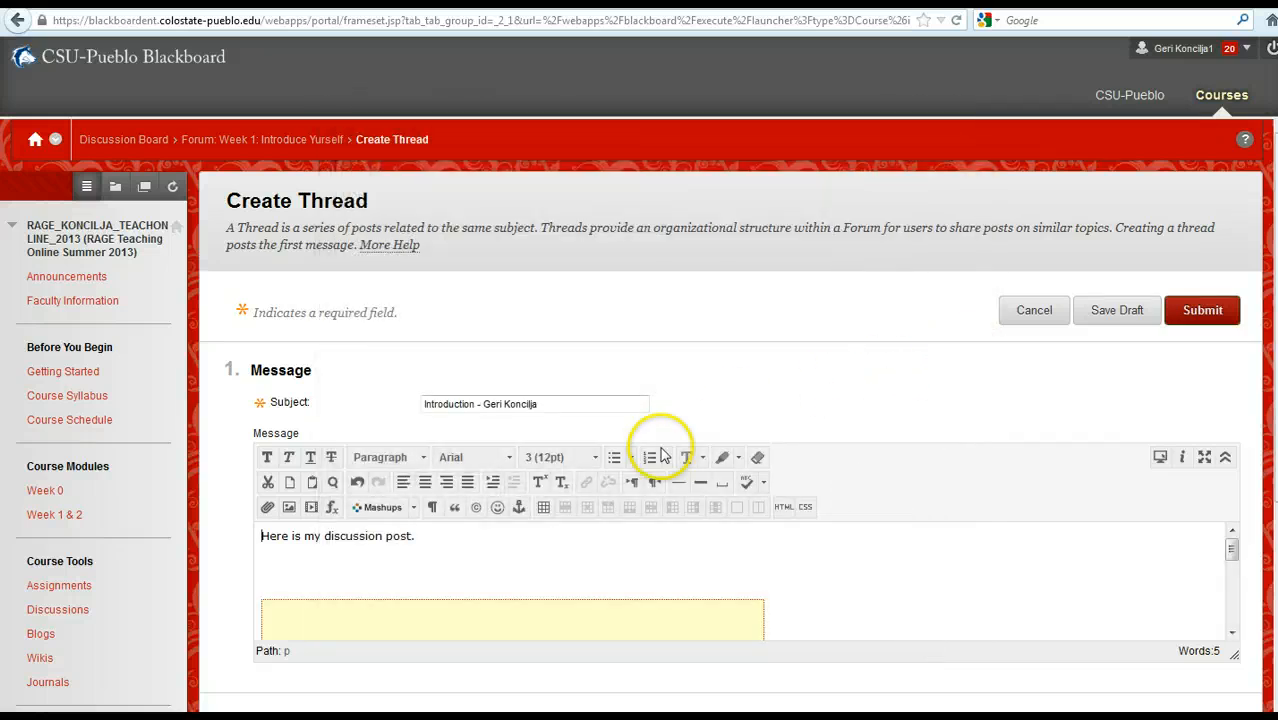
Review the embedded video's object code in the message's HTML code view, then return to the message editor.
click(783, 510)
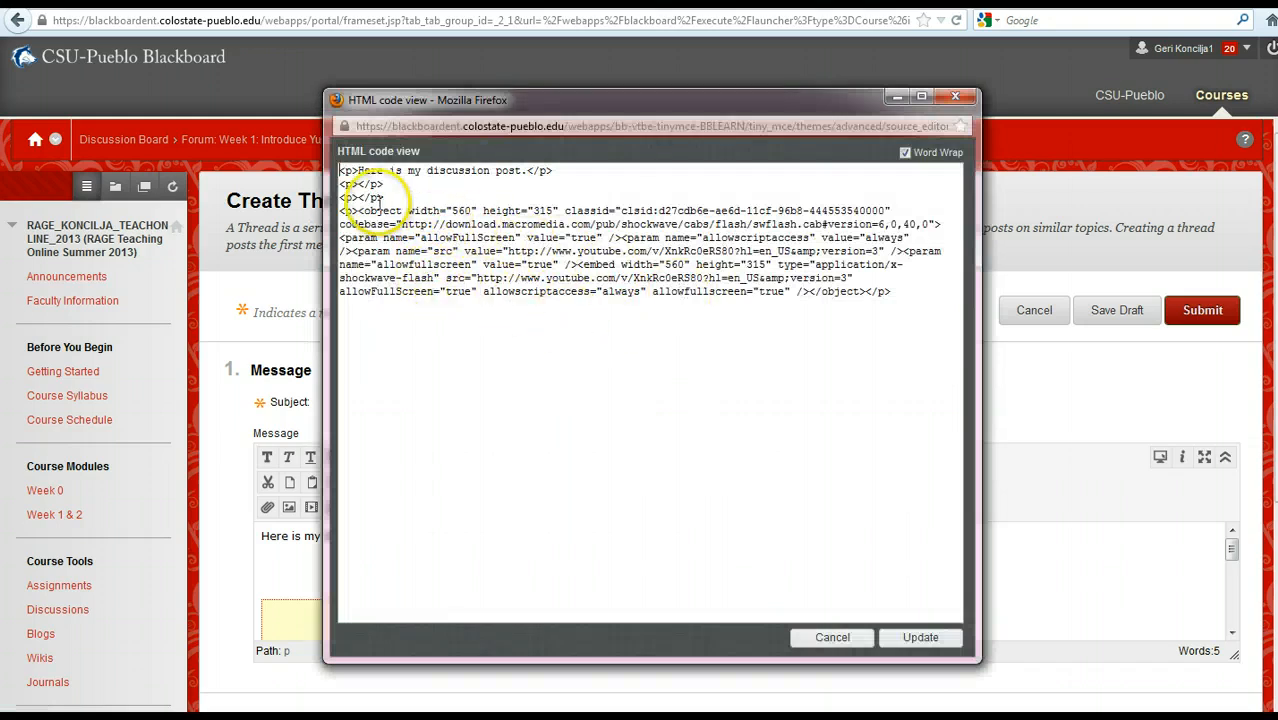
click(919, 298)
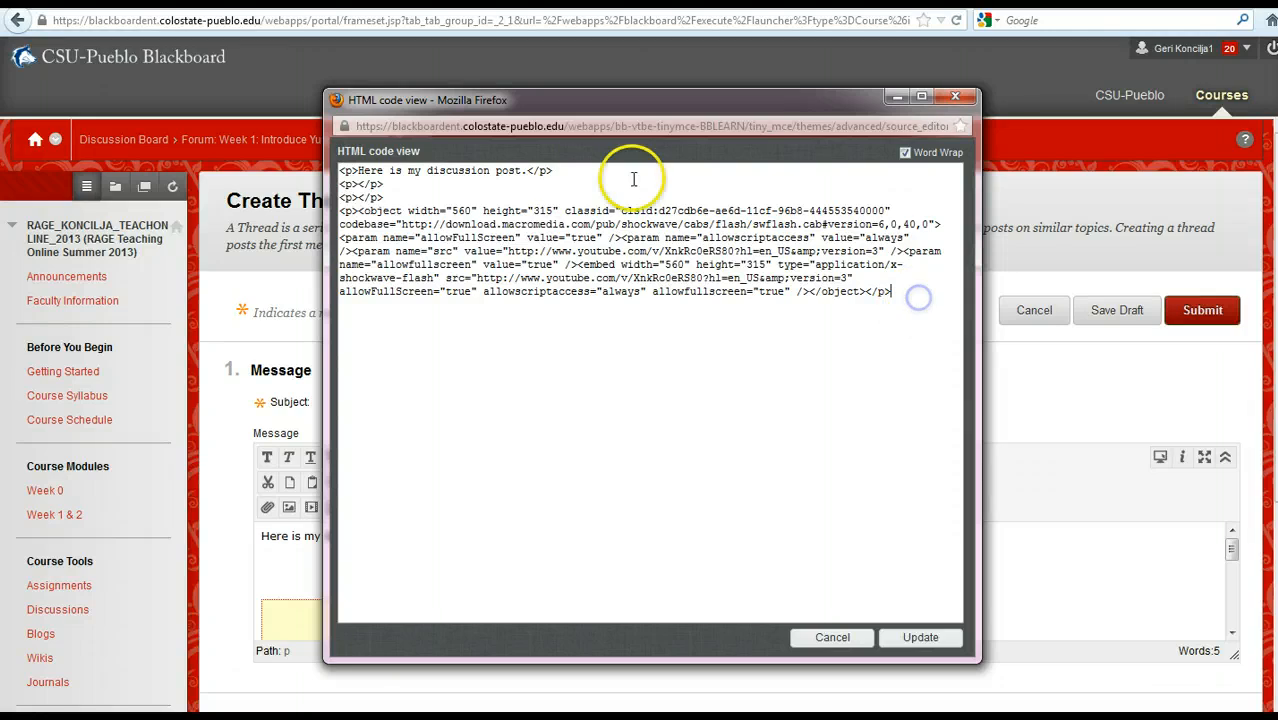
click(912, 637)
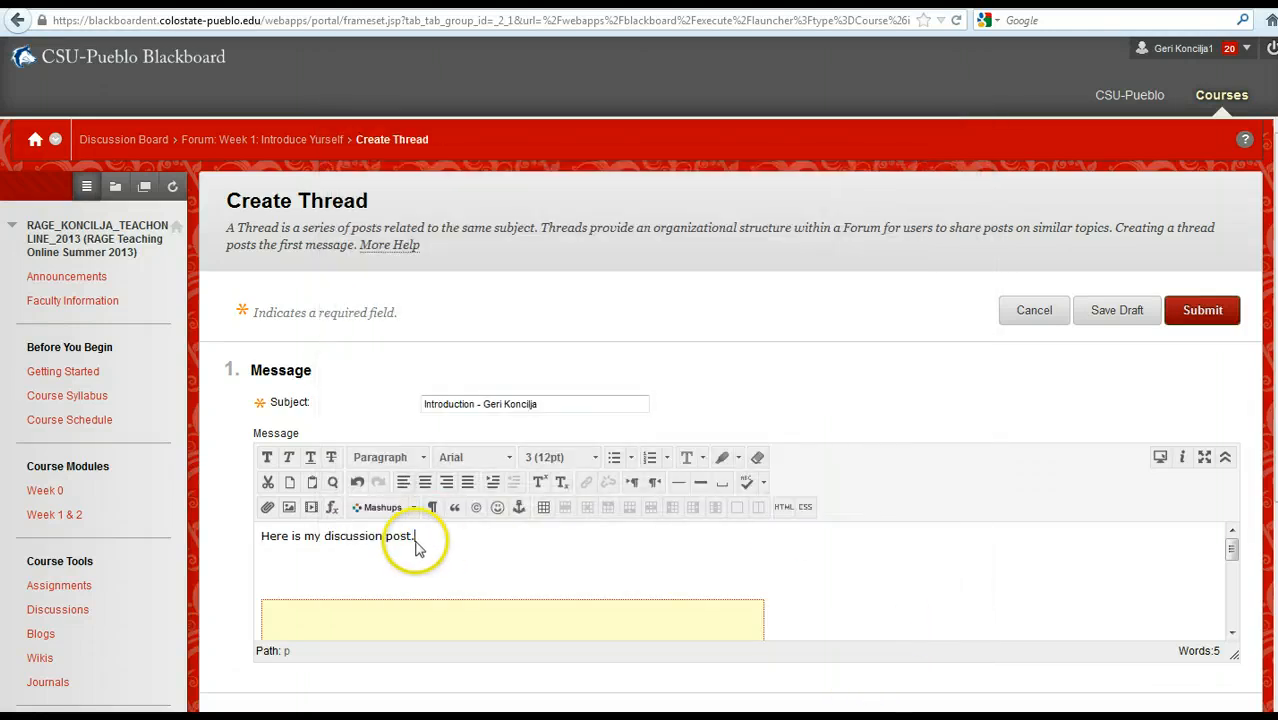
Add two line breaks after "Here is my discussion post." and paste the YouTube embed code directly into the message text.
key(Return)
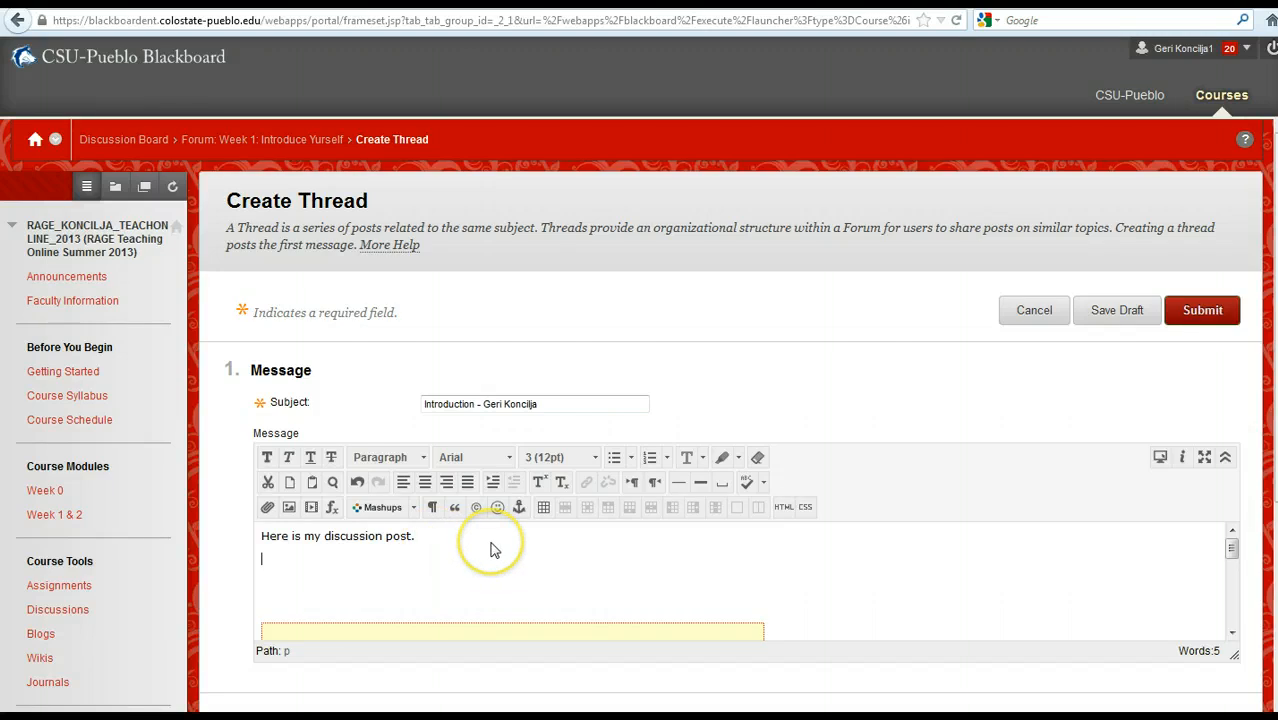
key(Return)
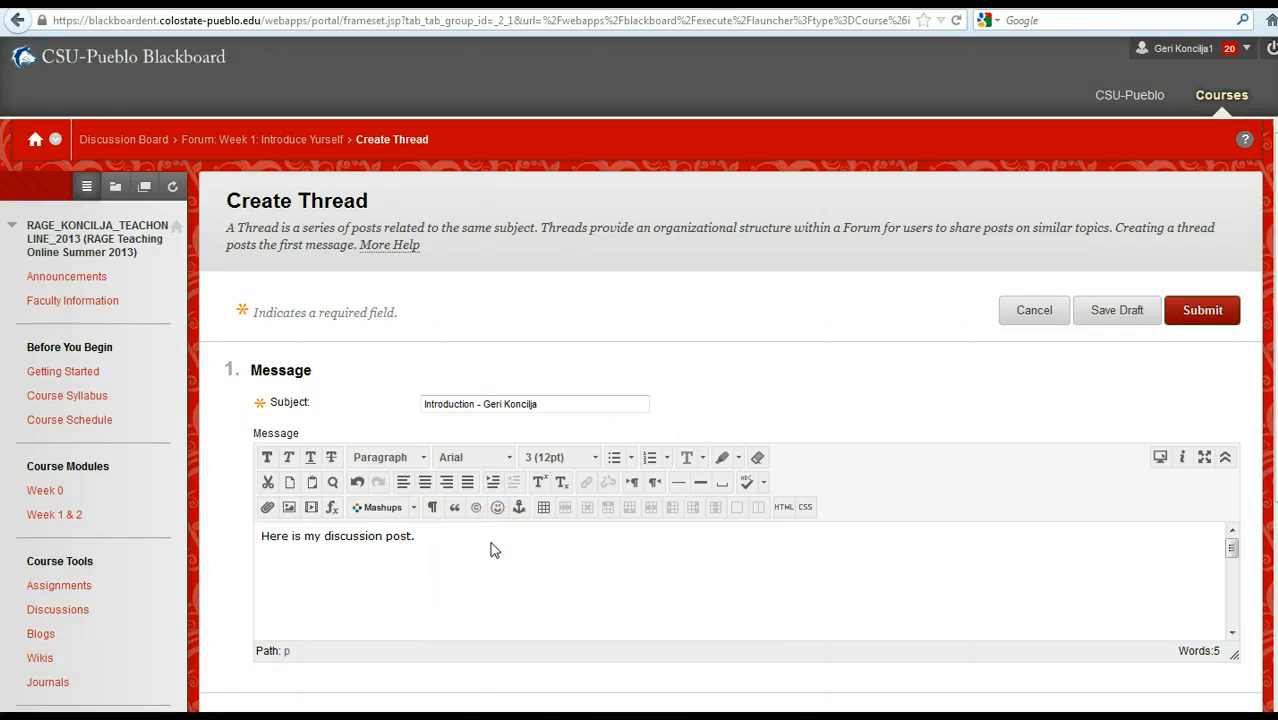
text(<object width="560" height="315"><param name="movie" value="http://www.youtube.com/v/XnkRc0eRS80?hl=en_US&amp;version=3"></param><param name="allowFullScreen" value="true"></param><param name="allowscriptaccess" value="always"></param><embed src="http://www.youtube.com/v/XnkRc0eRS80?hl=en_US&amp;version=3" type="application/x-shockwave-flash" width="560" height="315" allowscriptaccess="always" allowfullscreen="true"></embed></object>)
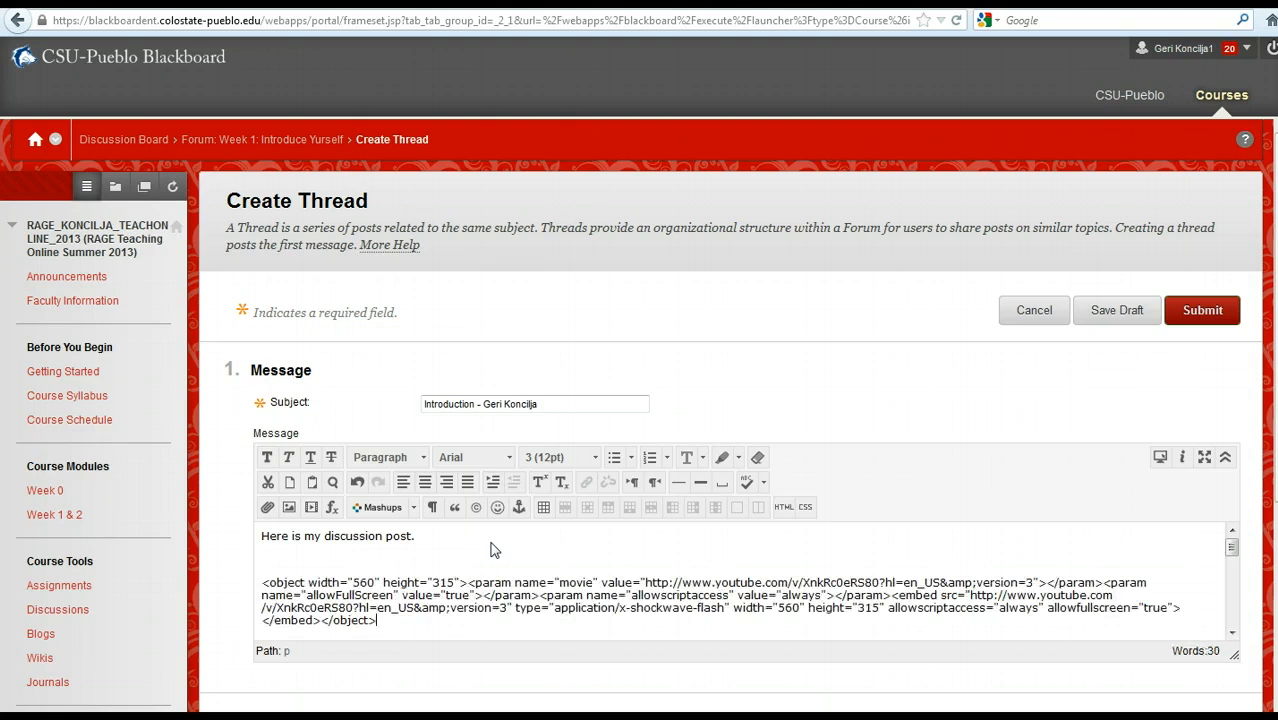
Delete the plain-text embed code and the surplus blank lines between "Here is my discussion post." and the embedded video.
click(262, 559)
key(Delete)
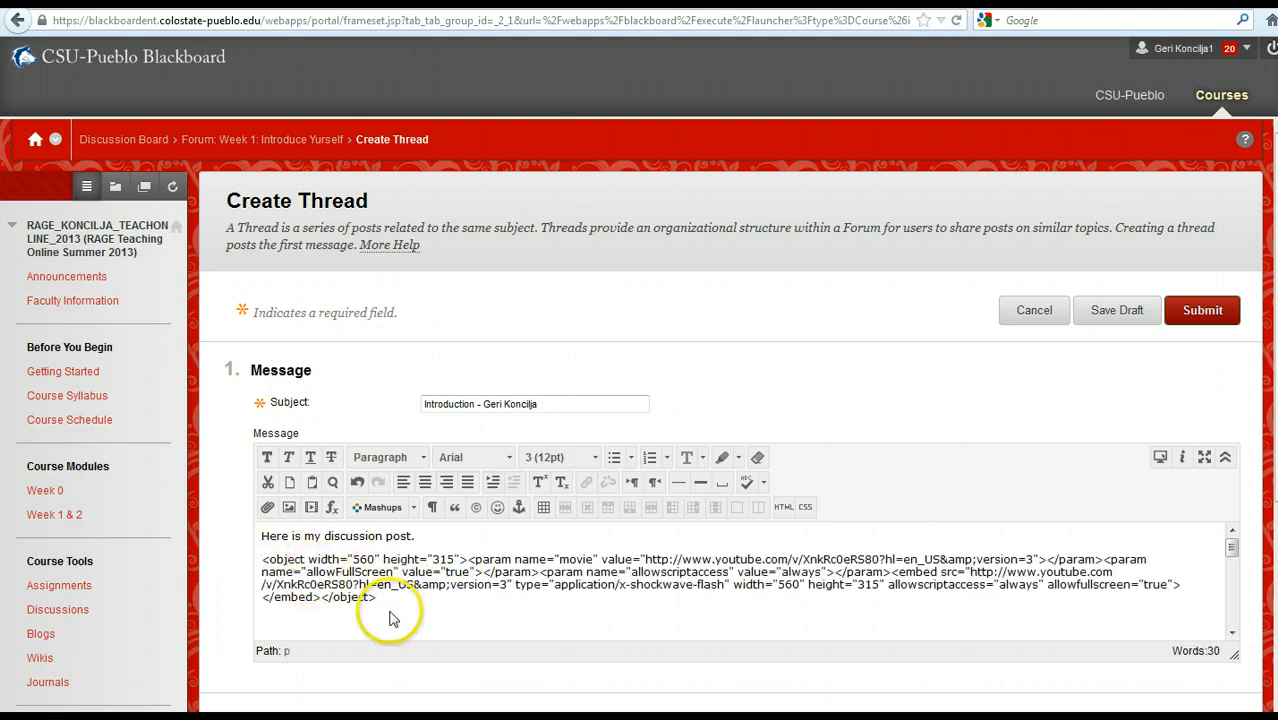
scroll(414, 604, down, 3)
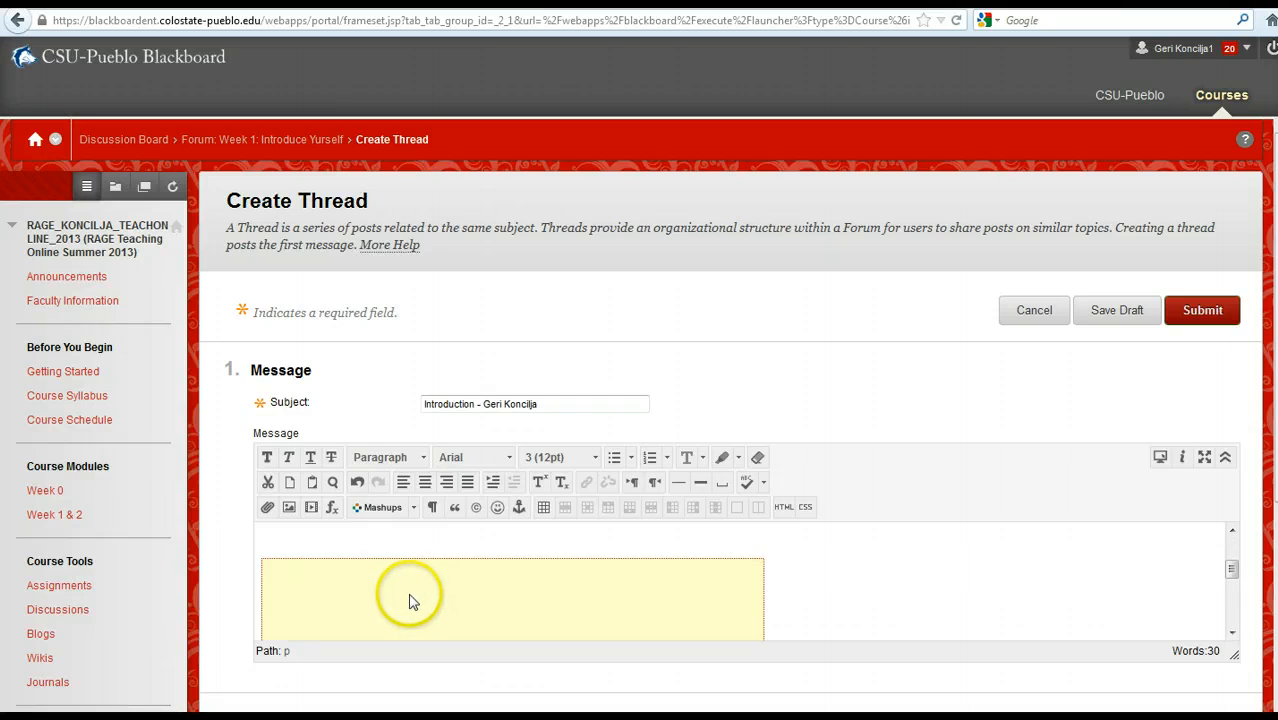
scroll(425, 597, down, 1)
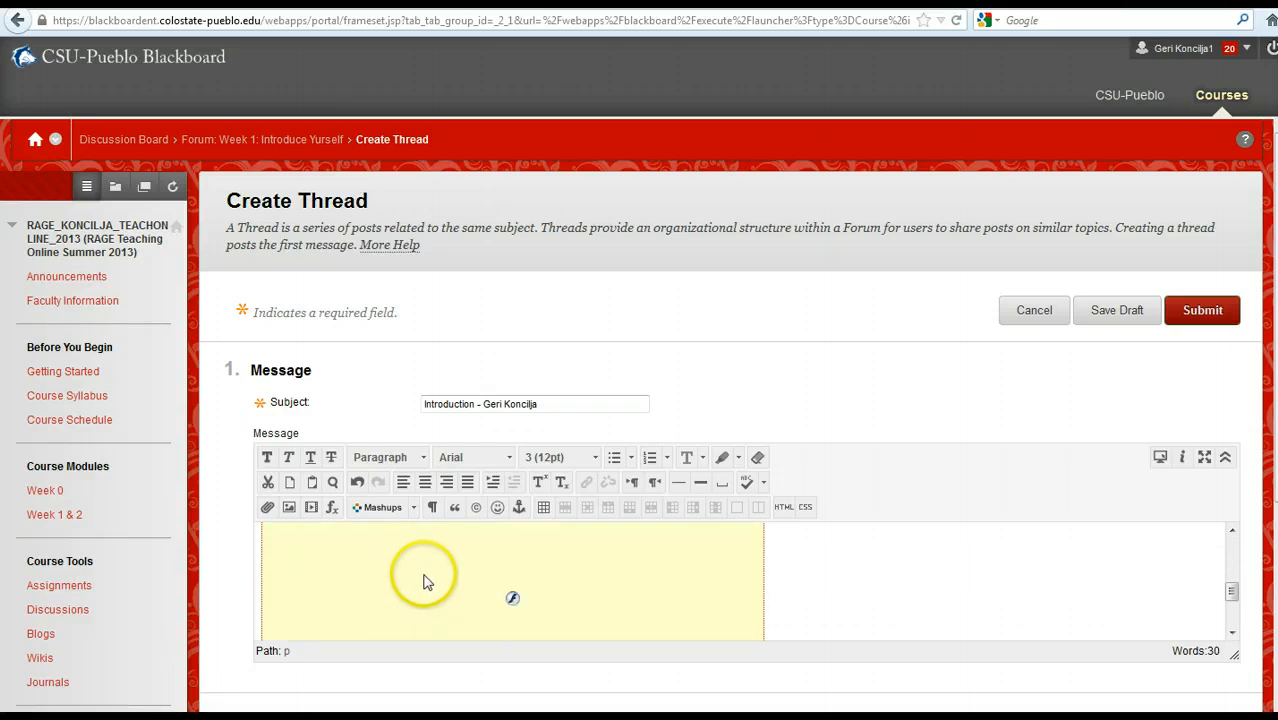
scroll(425, 584, up, 3)
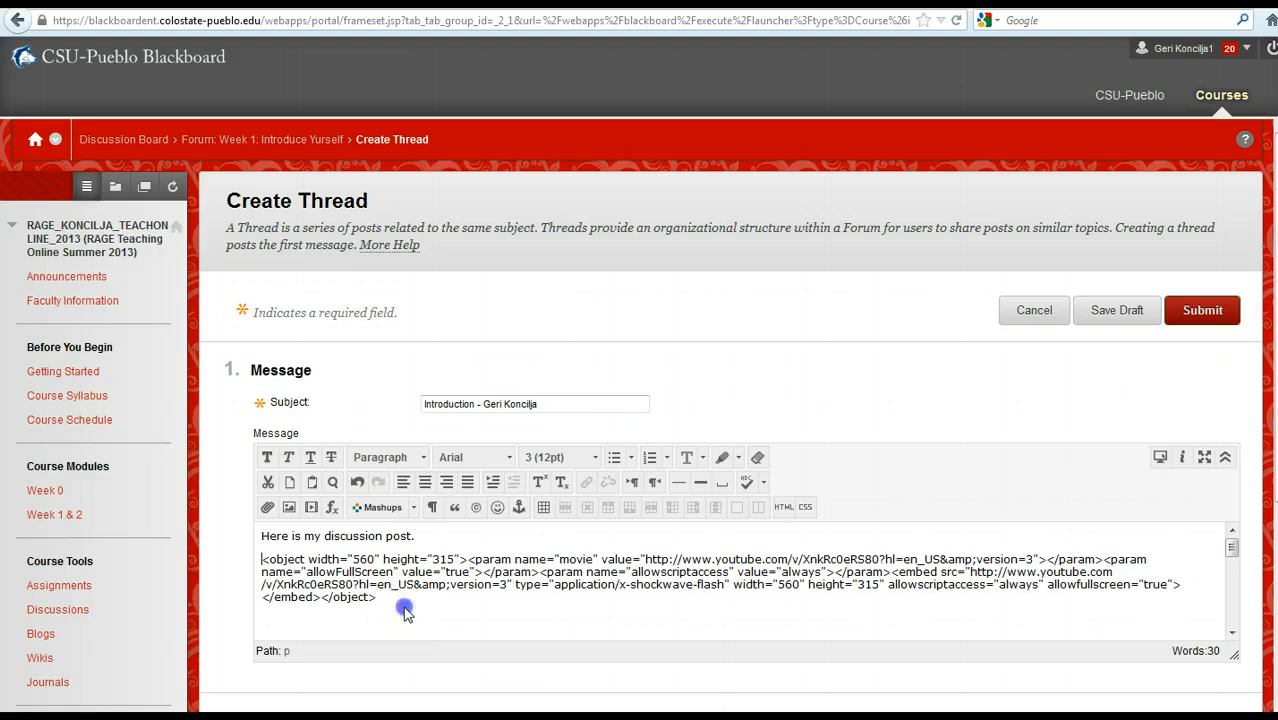
drag(376, 597, 258, 559)
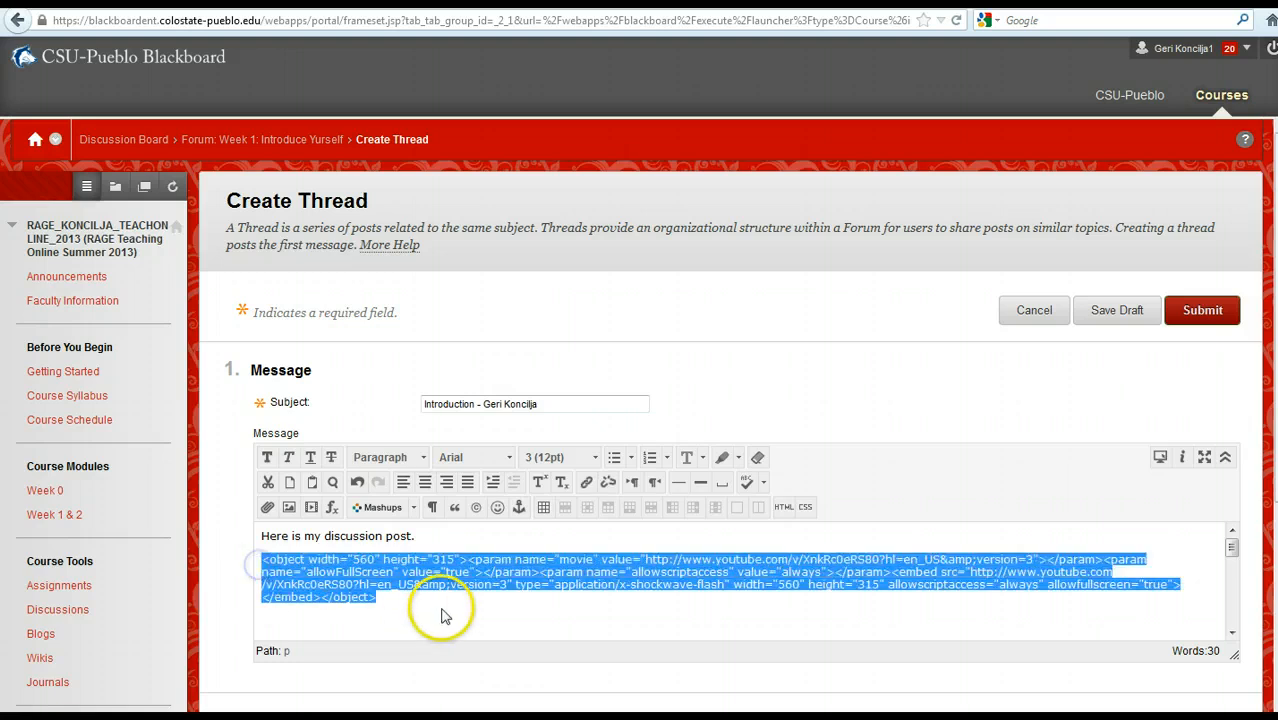
key(Delete)
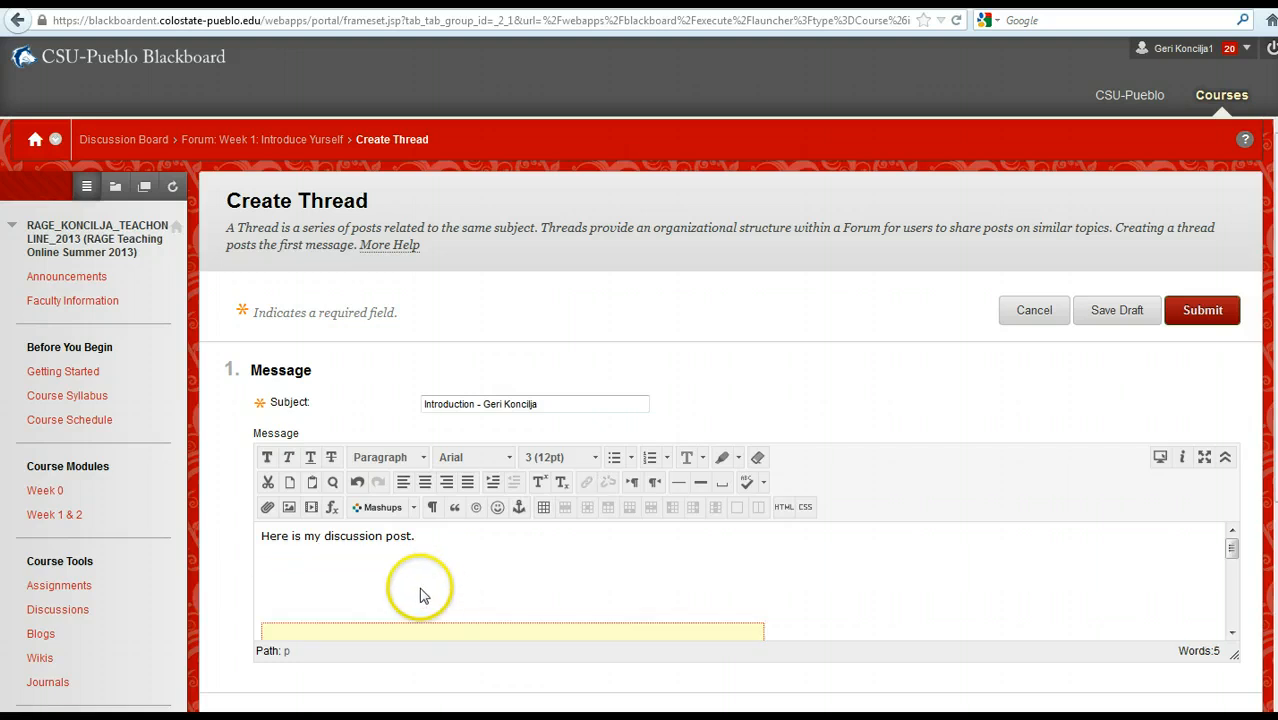
key(Delete)
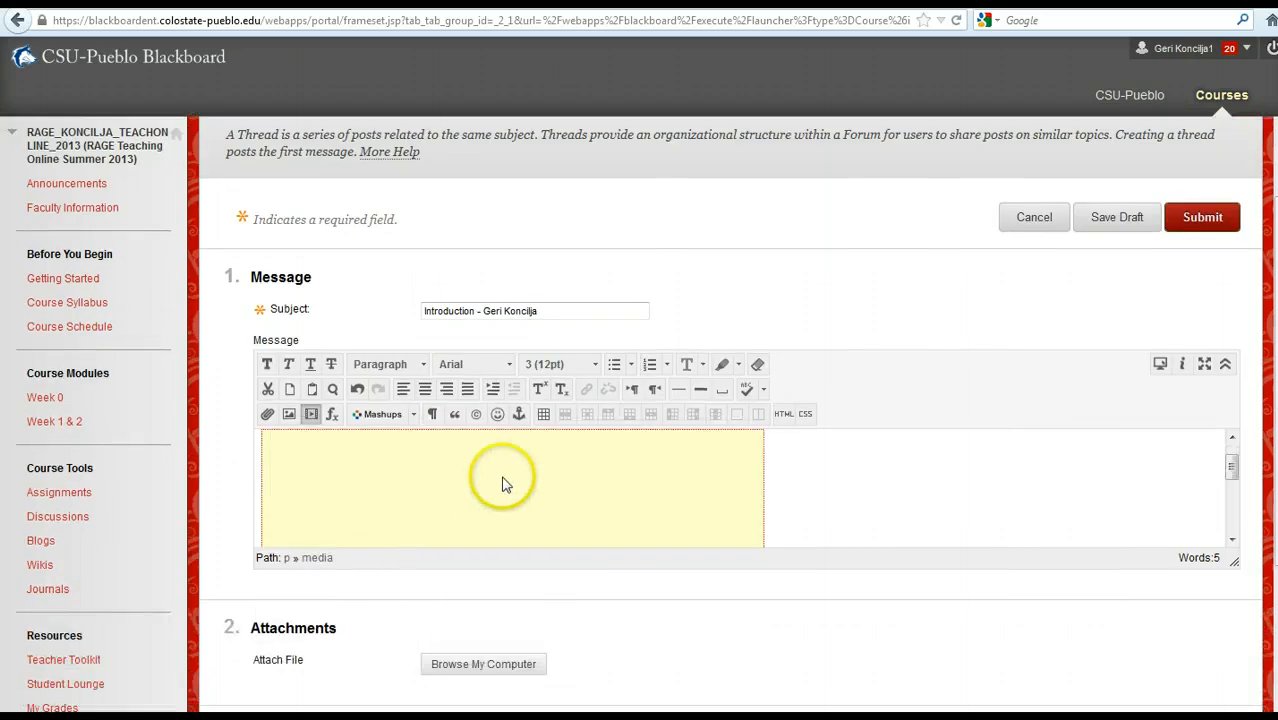
Insert one blank line after "Here is my discussion post." above the embedded video.
scroll(525, 480, up, 3)
scroll(476, 474, up, 1)
click(446, 537)
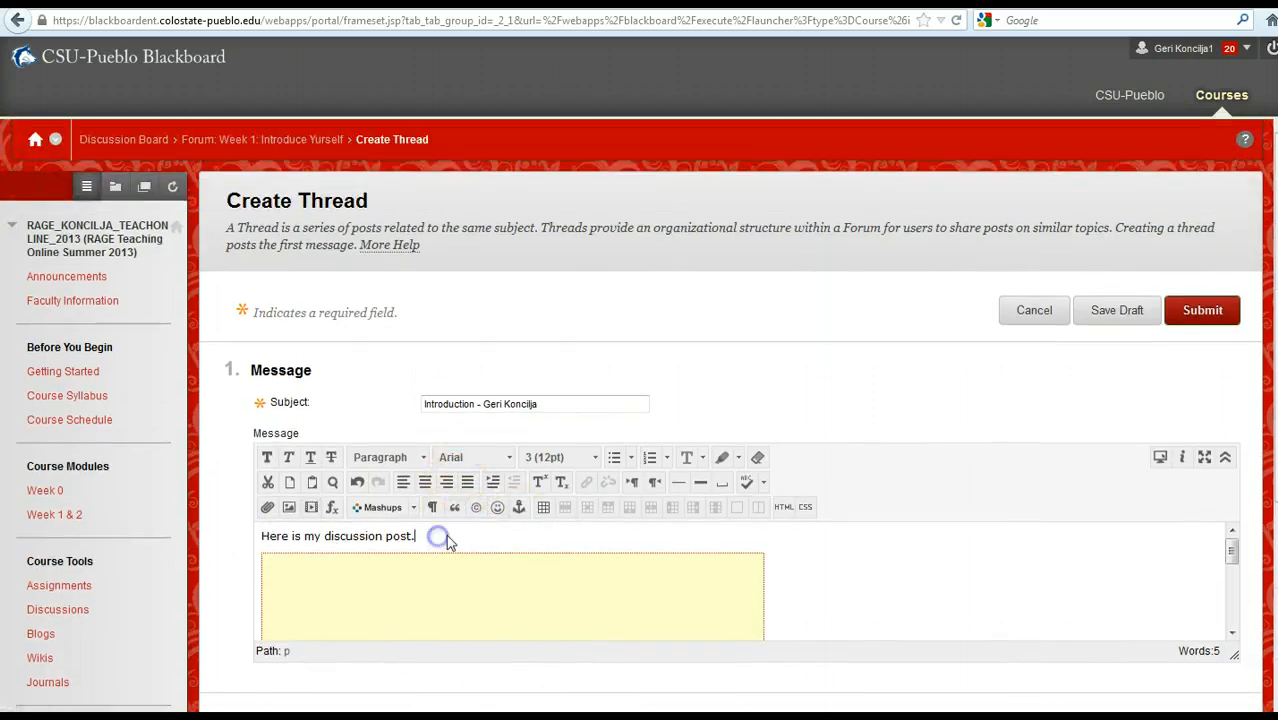
key(Return)
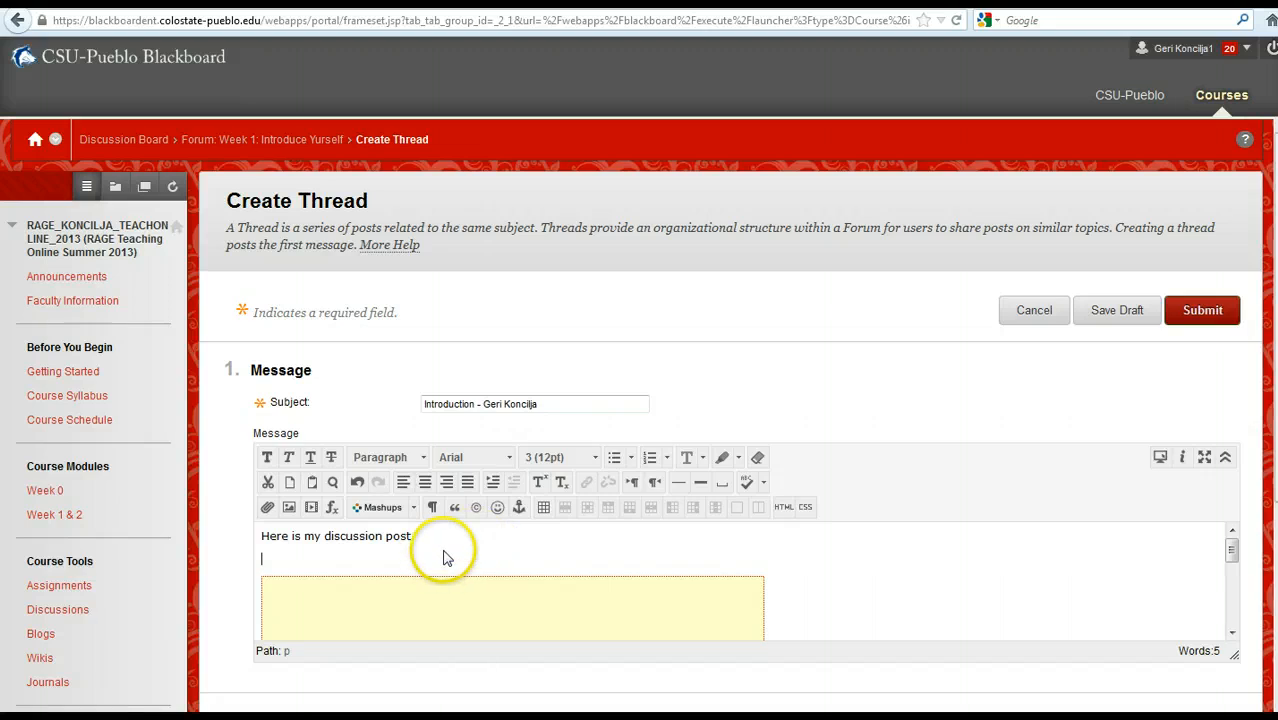
Look over the embedded video's placeholder from its upper edge to the end of the message.
scroll(542, 590, down, 2)
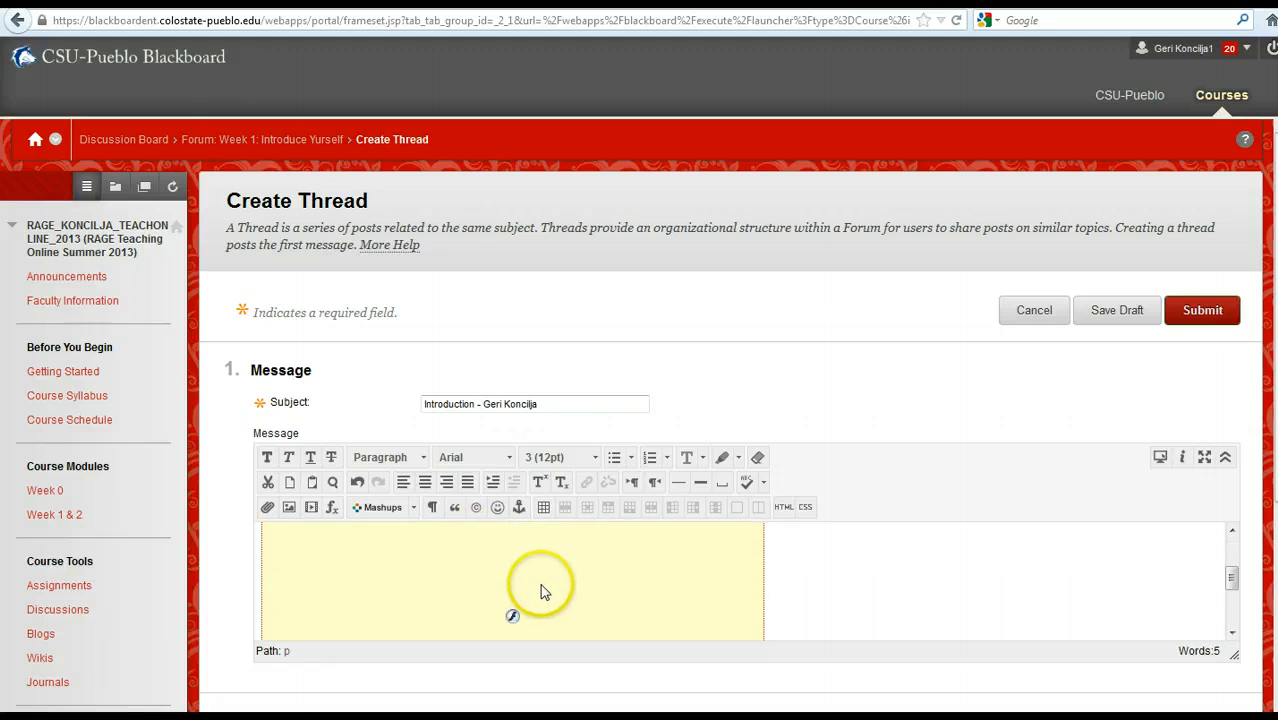
click(789, 573)
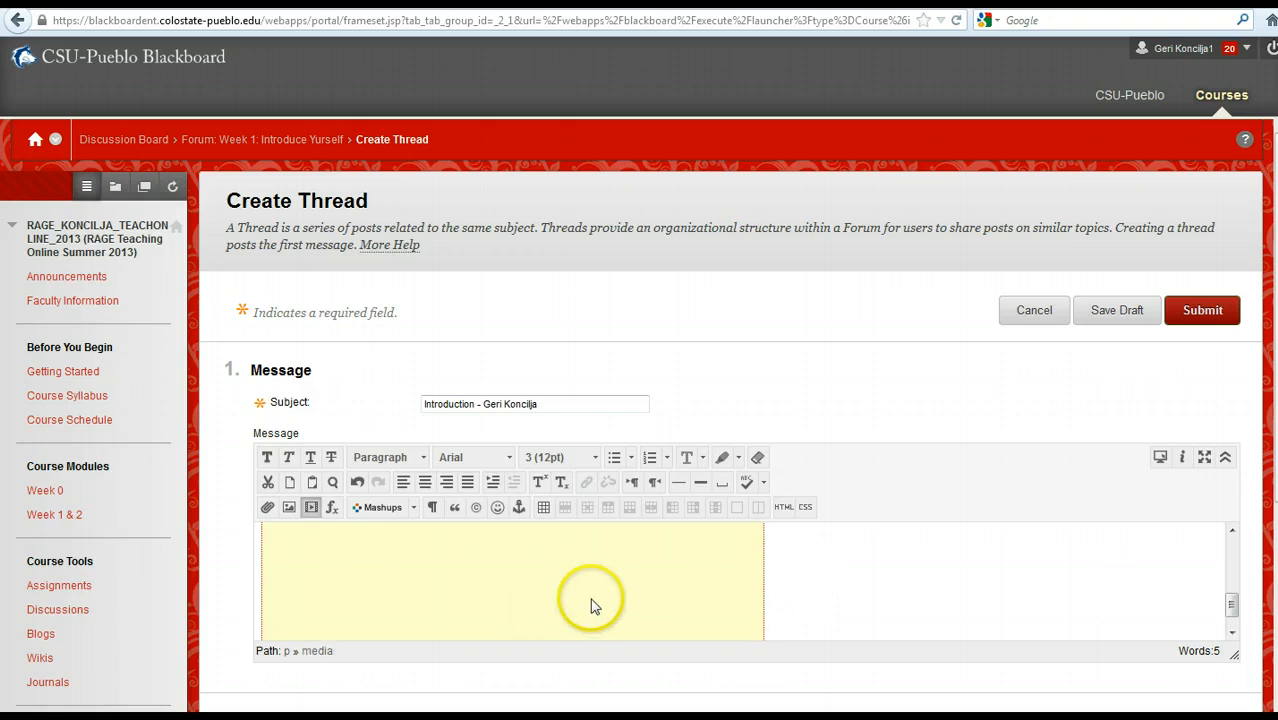
scroll(592, 603, down, 1)
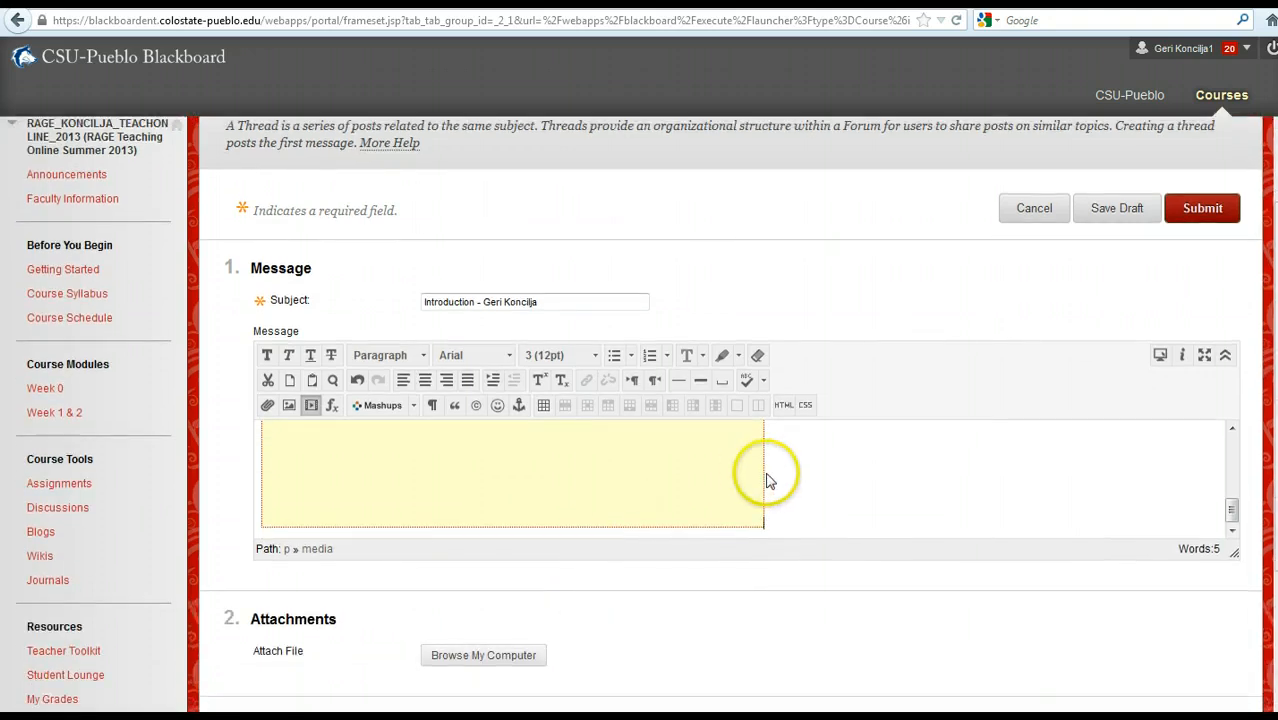
scroll(770, 480, up, 3)
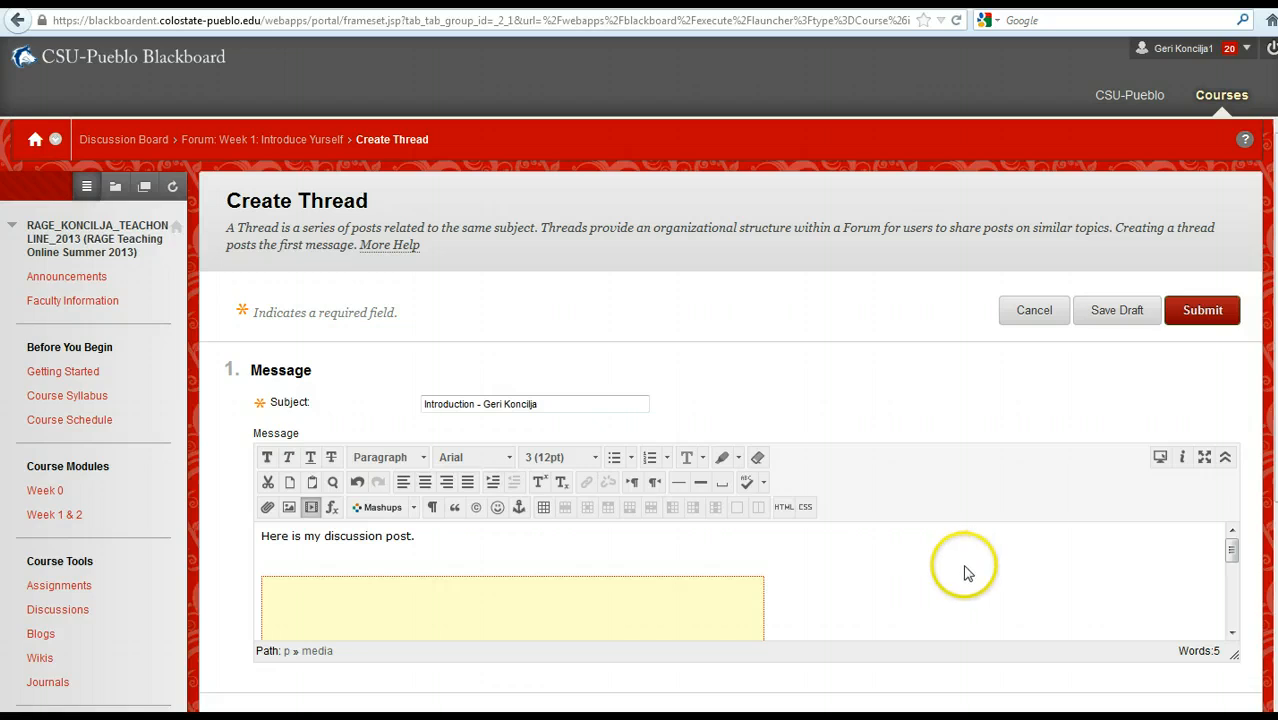
Preview the message and close the preview, then collapse and re-expand the editor's formatting tools.
click(1160, 459)
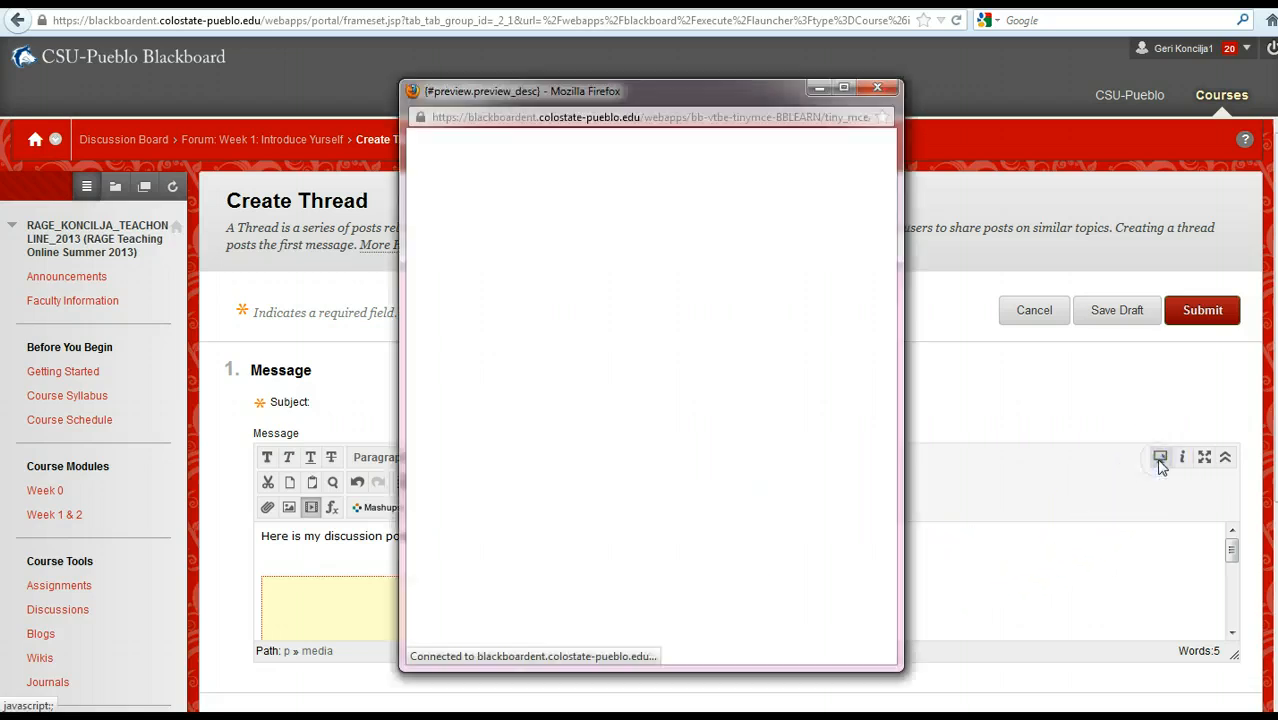
click(877, 89)
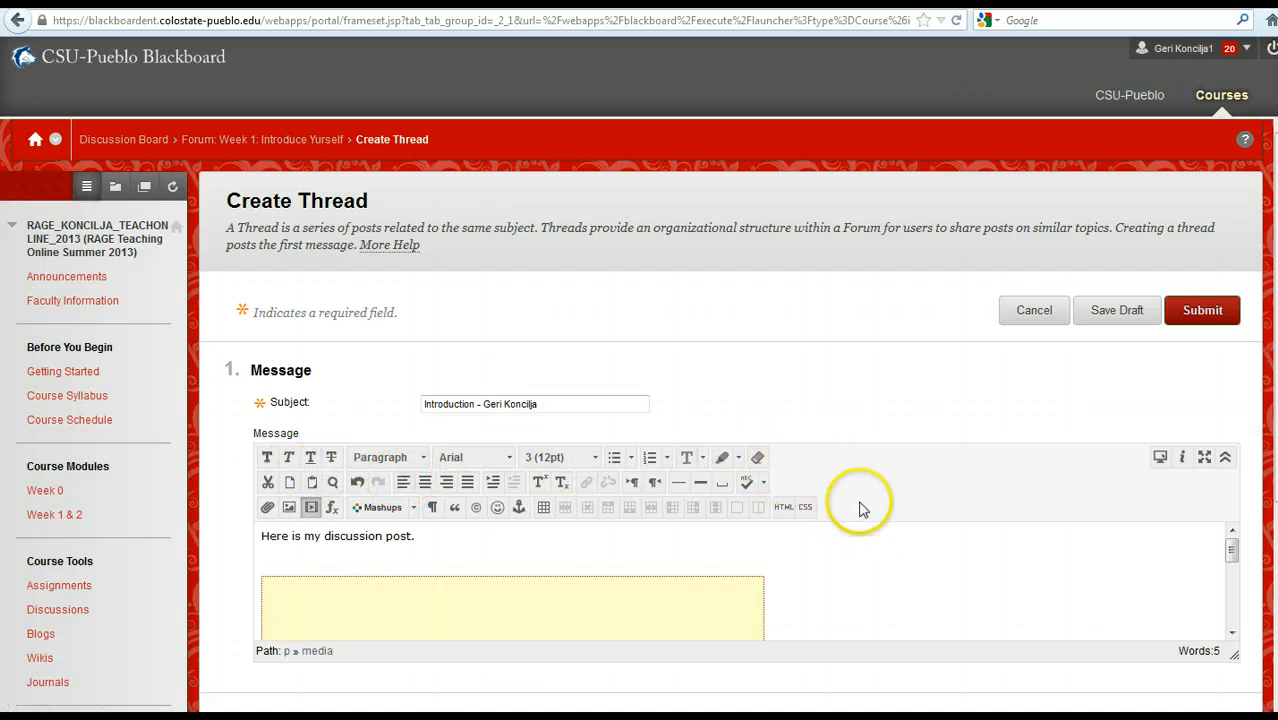
click(1223, 461)
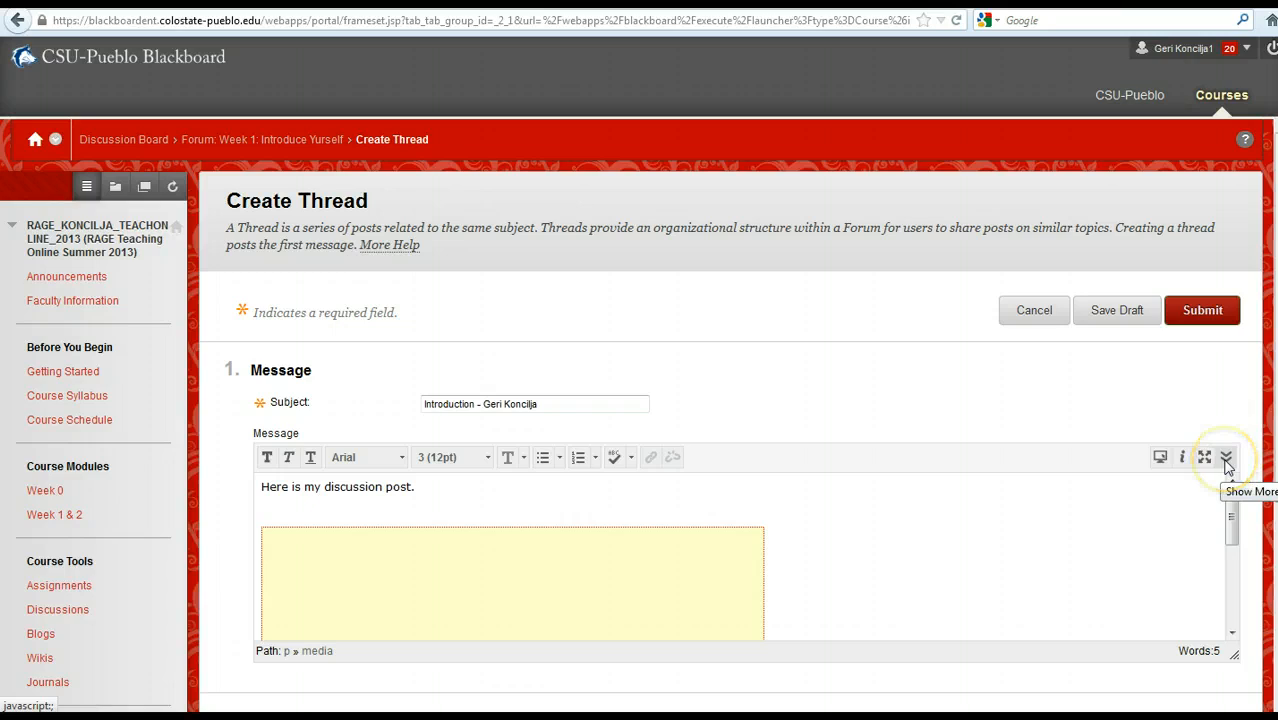
click(1226, 460)
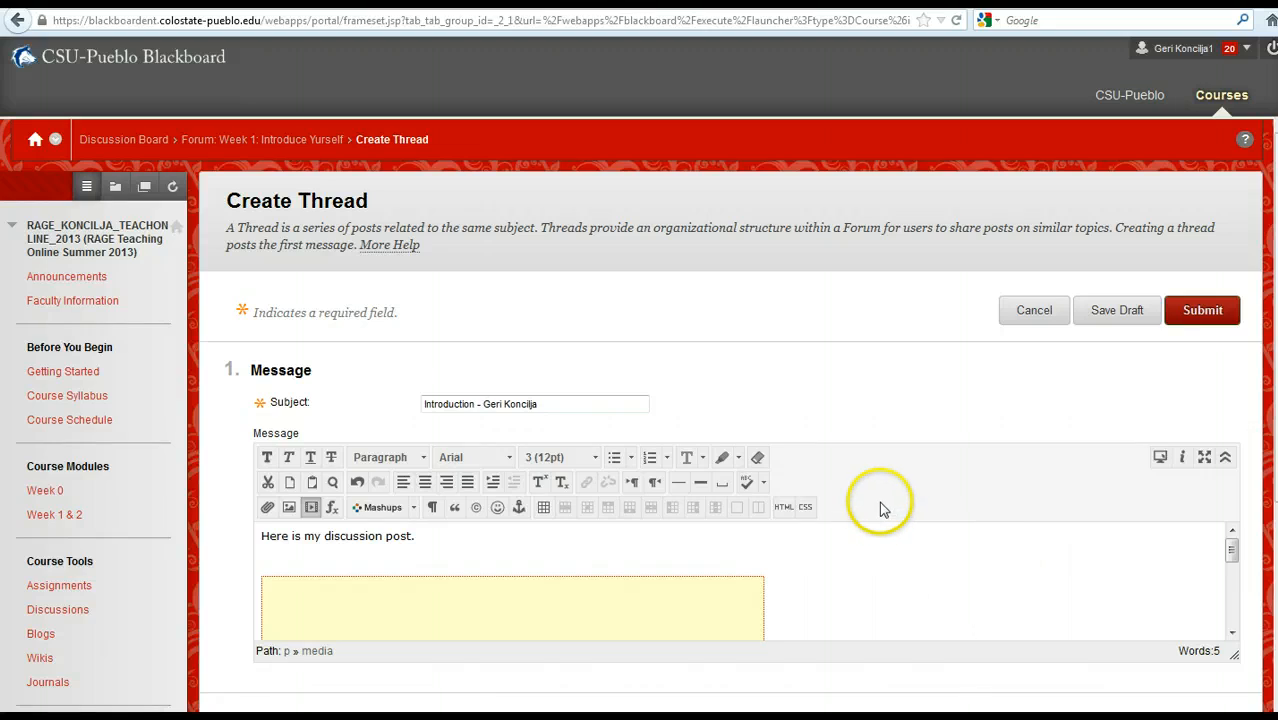
Add two new lines below the embedded video at the end of the message.
click(857, 576)
scroll(857, 576, down, 1)
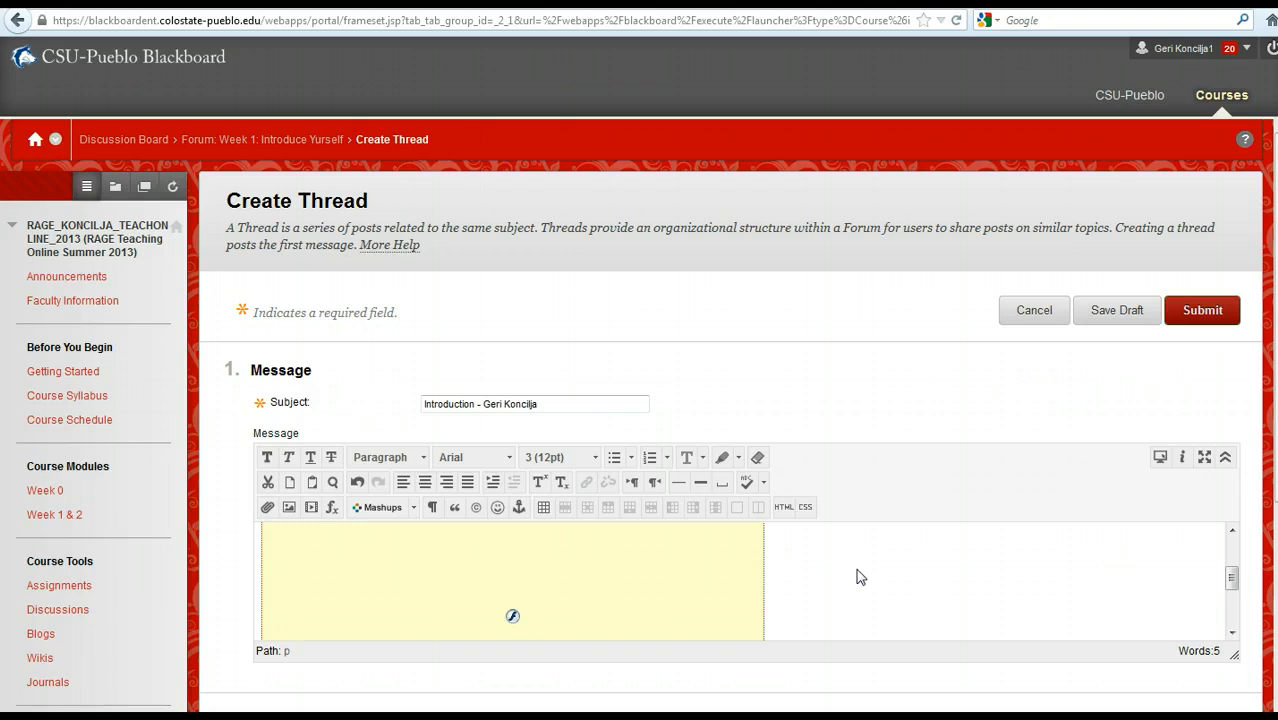
scroll(857, 574, down, 2)
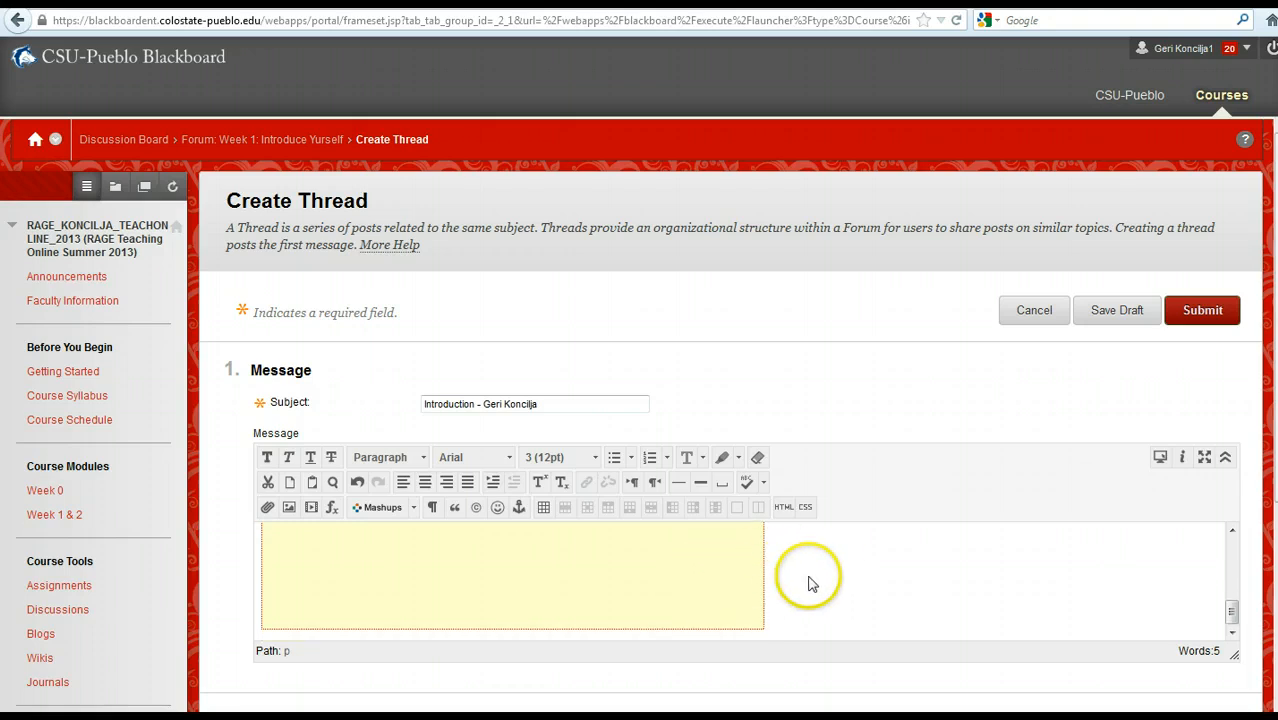
click(810, 584)
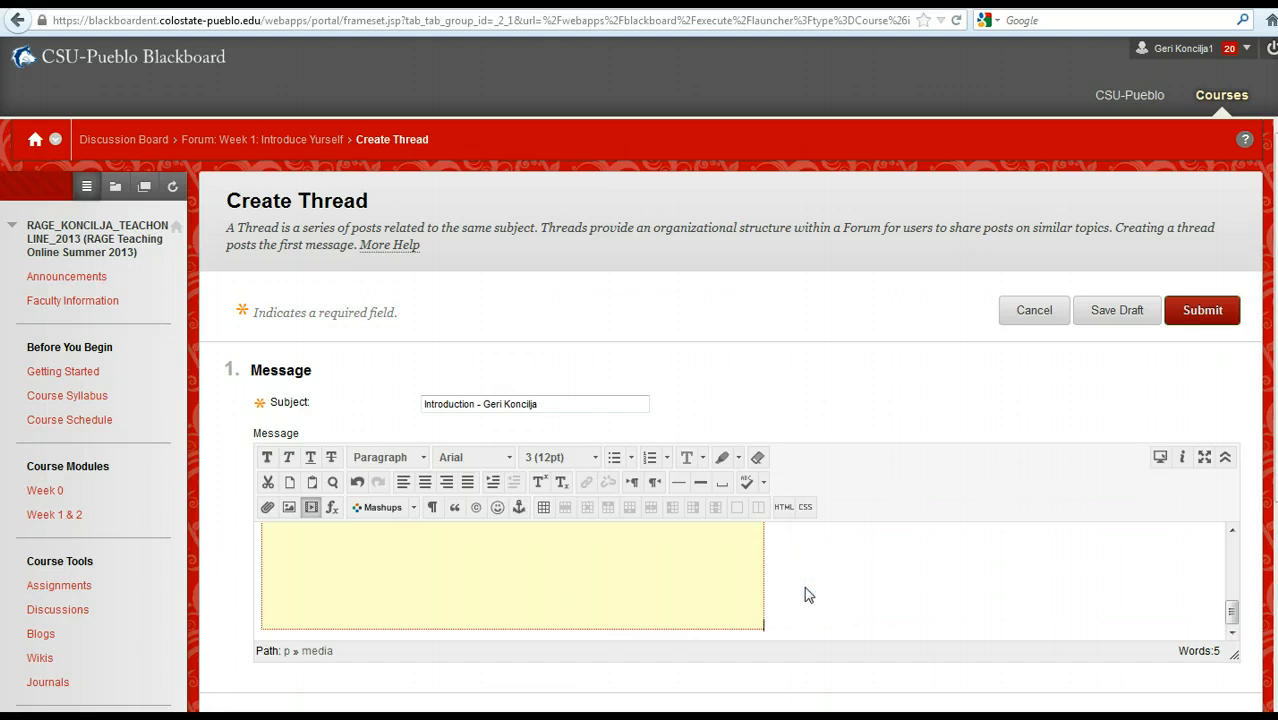
key(Return)
key(Return)
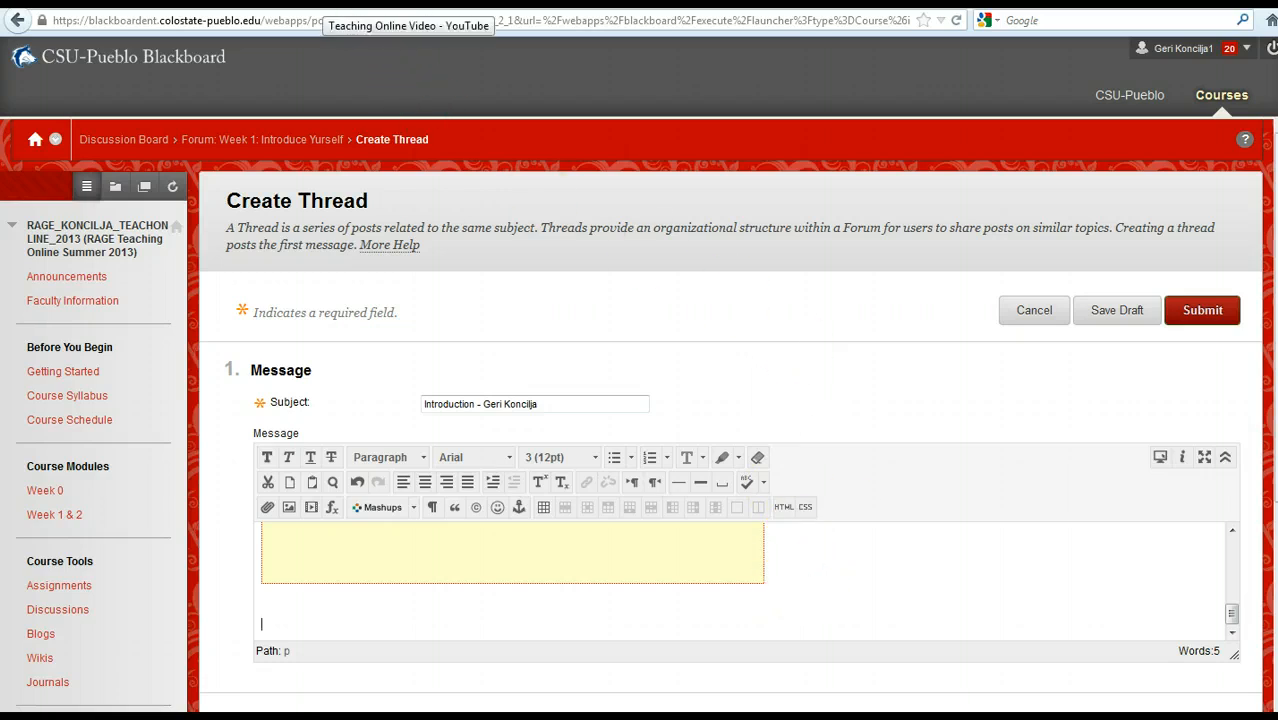
click(322, 4)
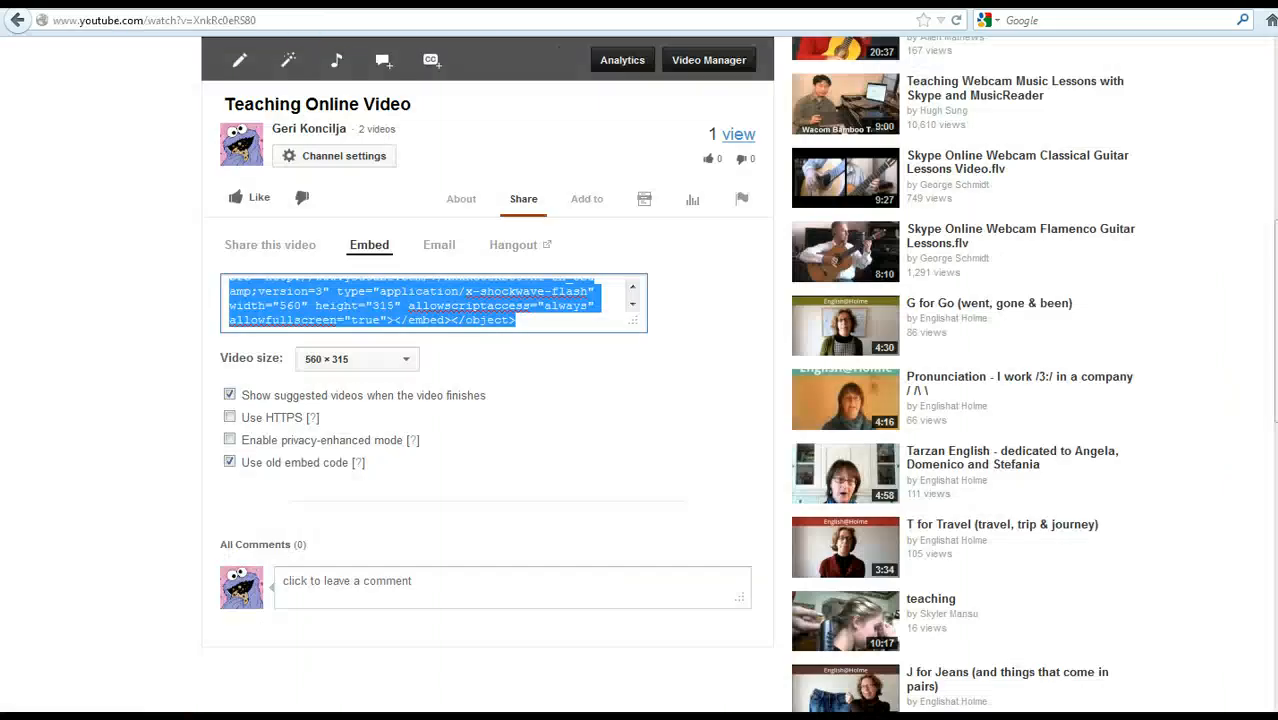
click(129, 317)
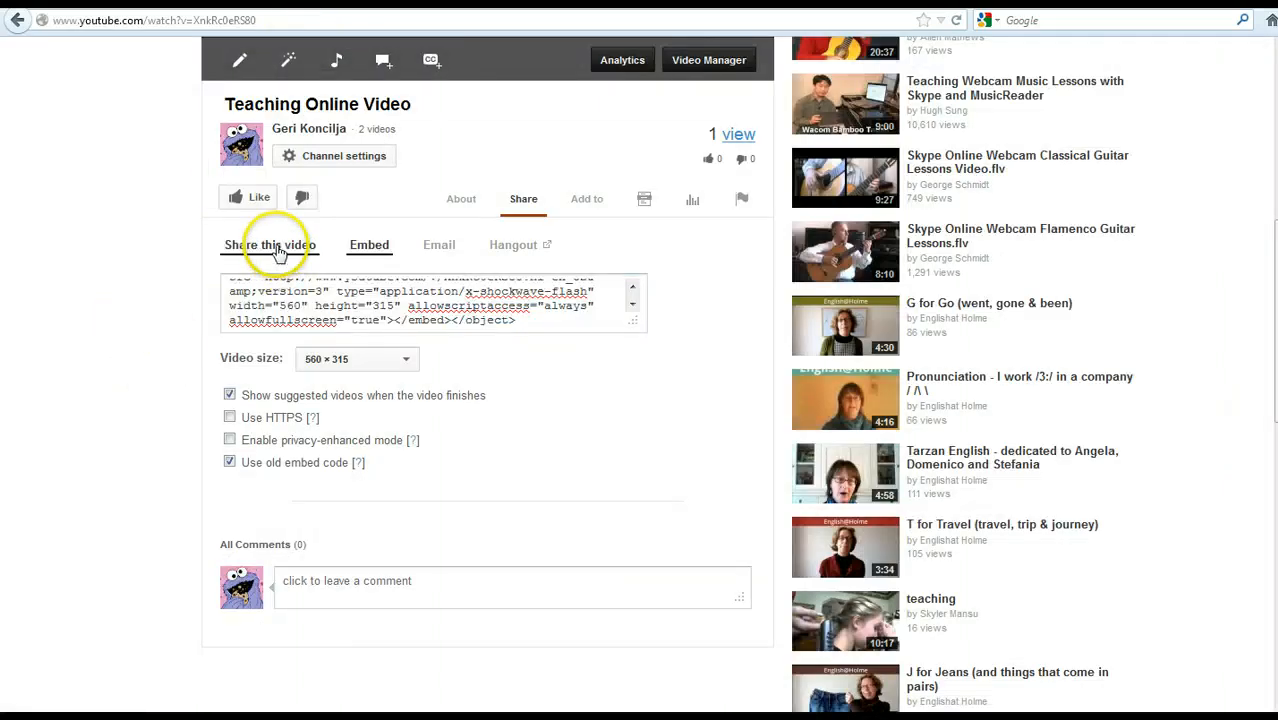
click(279, 250)
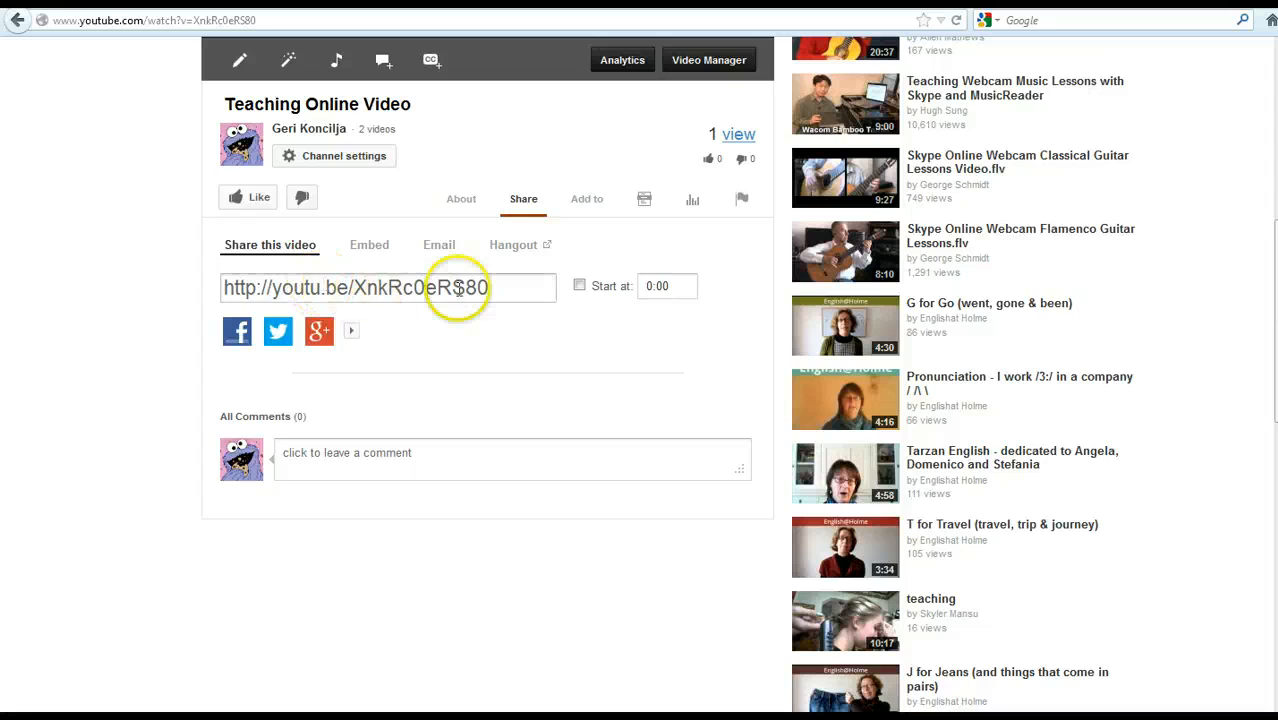
drag(491, 289, 194, 294)
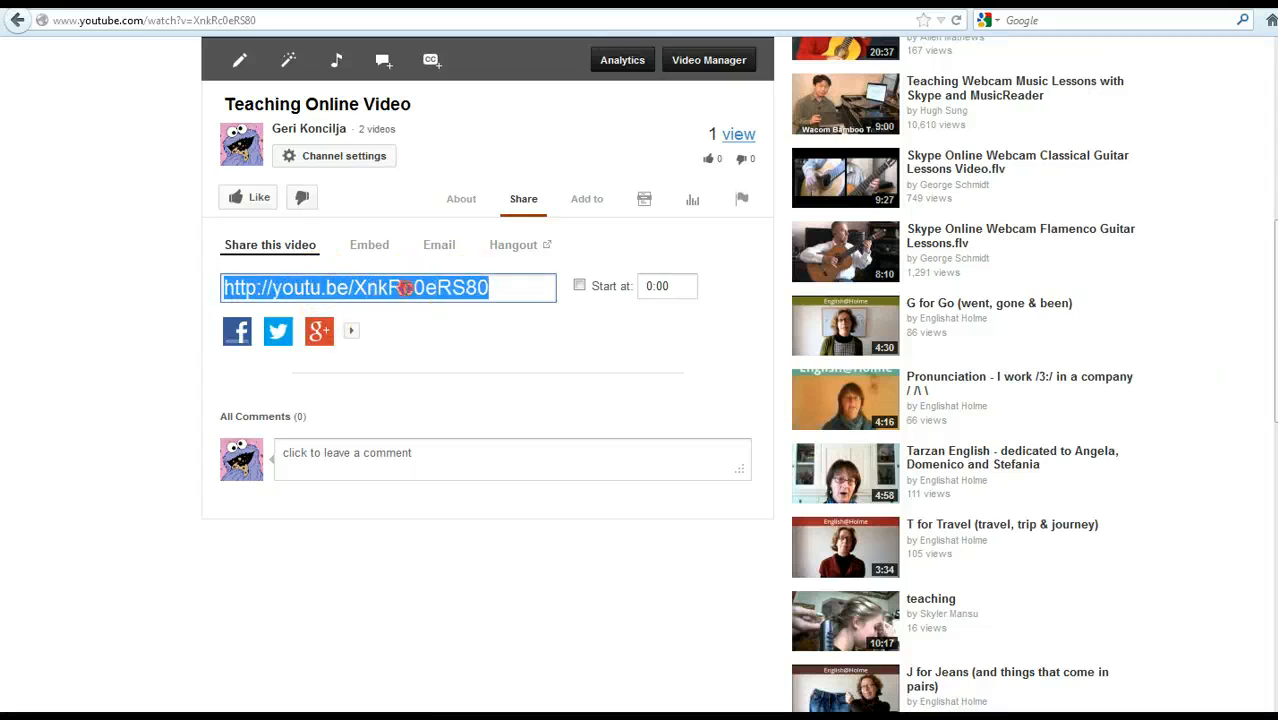
right_click(407, 287)
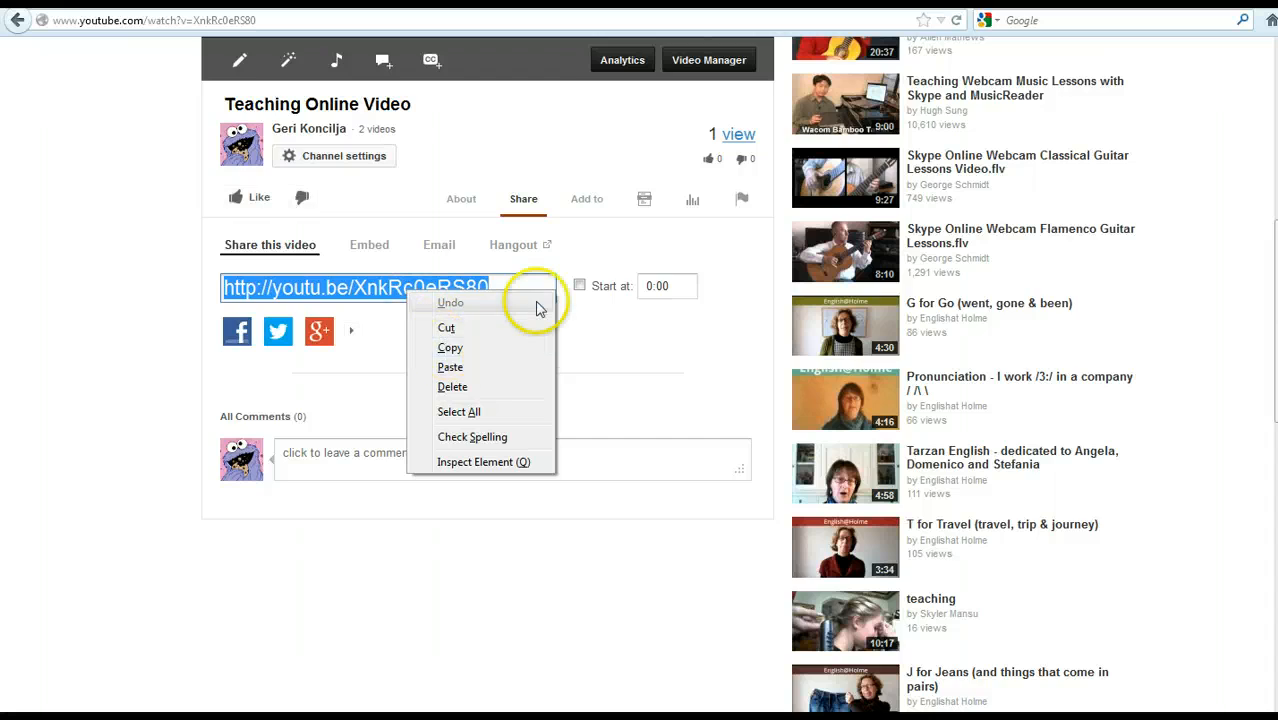
click(450, 348)
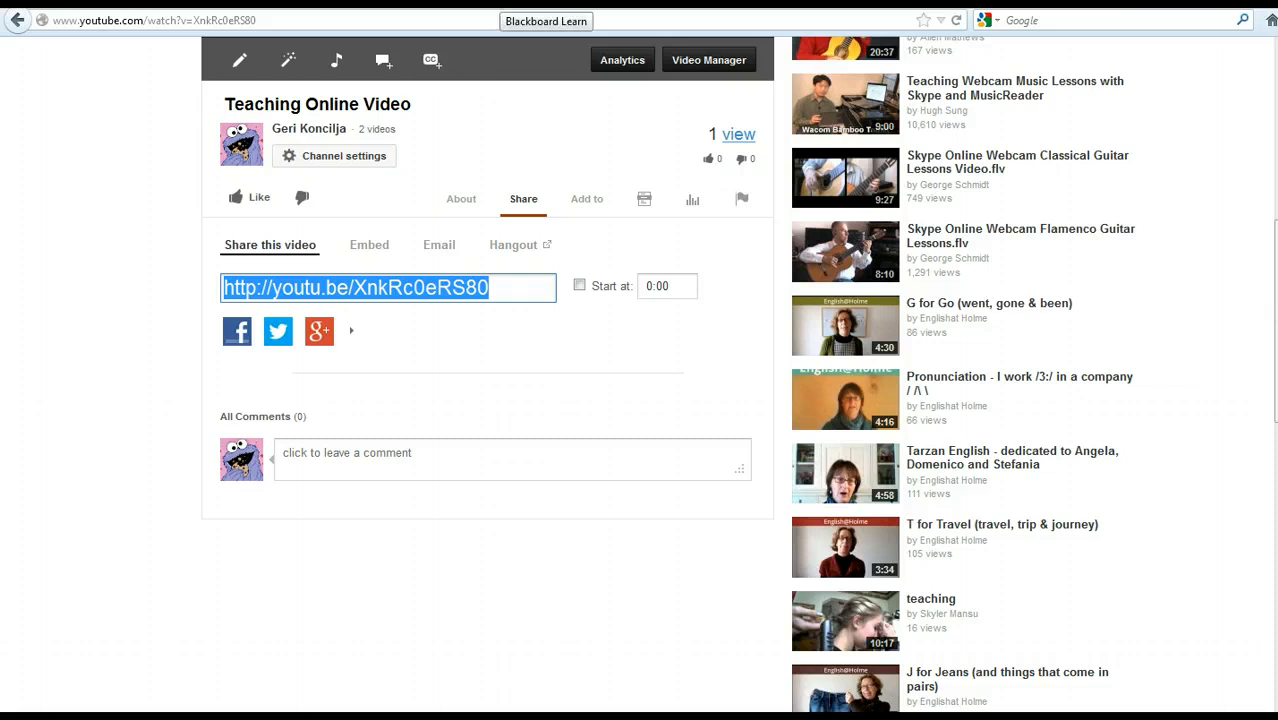
Return to the Blackboard thread, enter "Link to YouTube Video:" below the embedded video, and paste the copied share link after it.
click(496, 3)
click(302, 608)
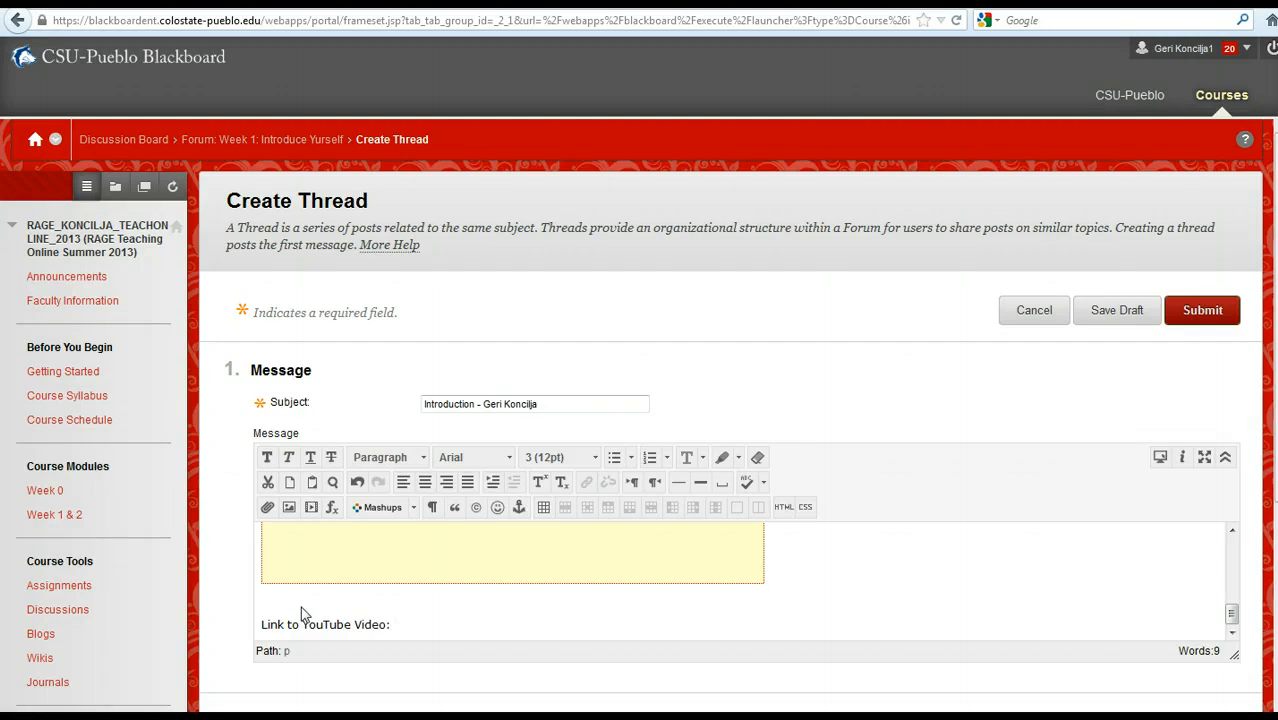
click(412, 625)
key(ctrl+v)
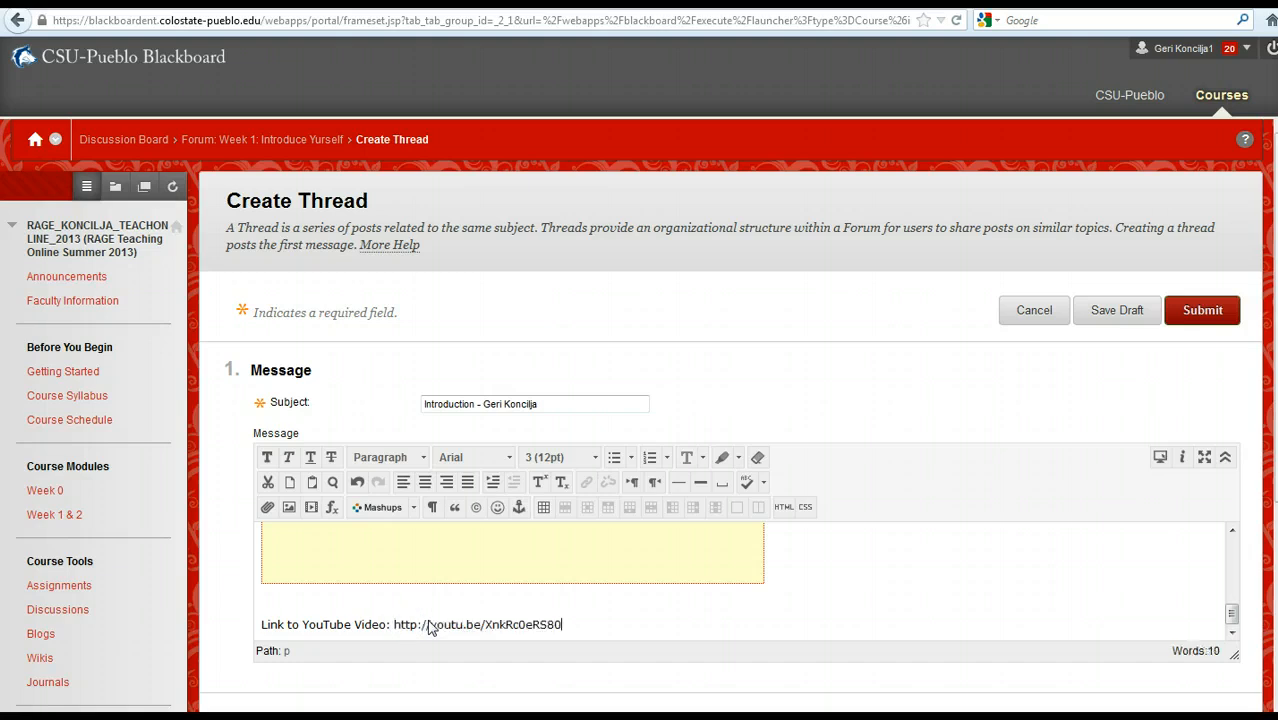
click(558, 624)
drag(537, 630, 566, 628)
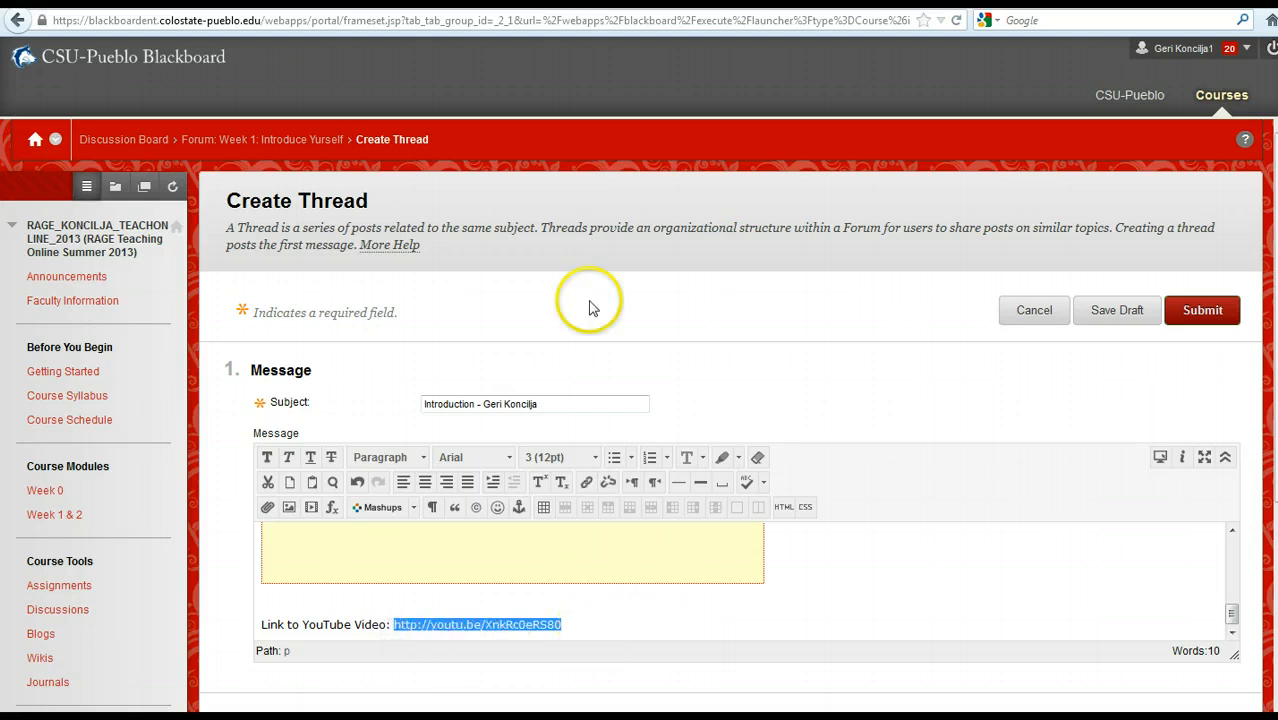
click(588, 484)
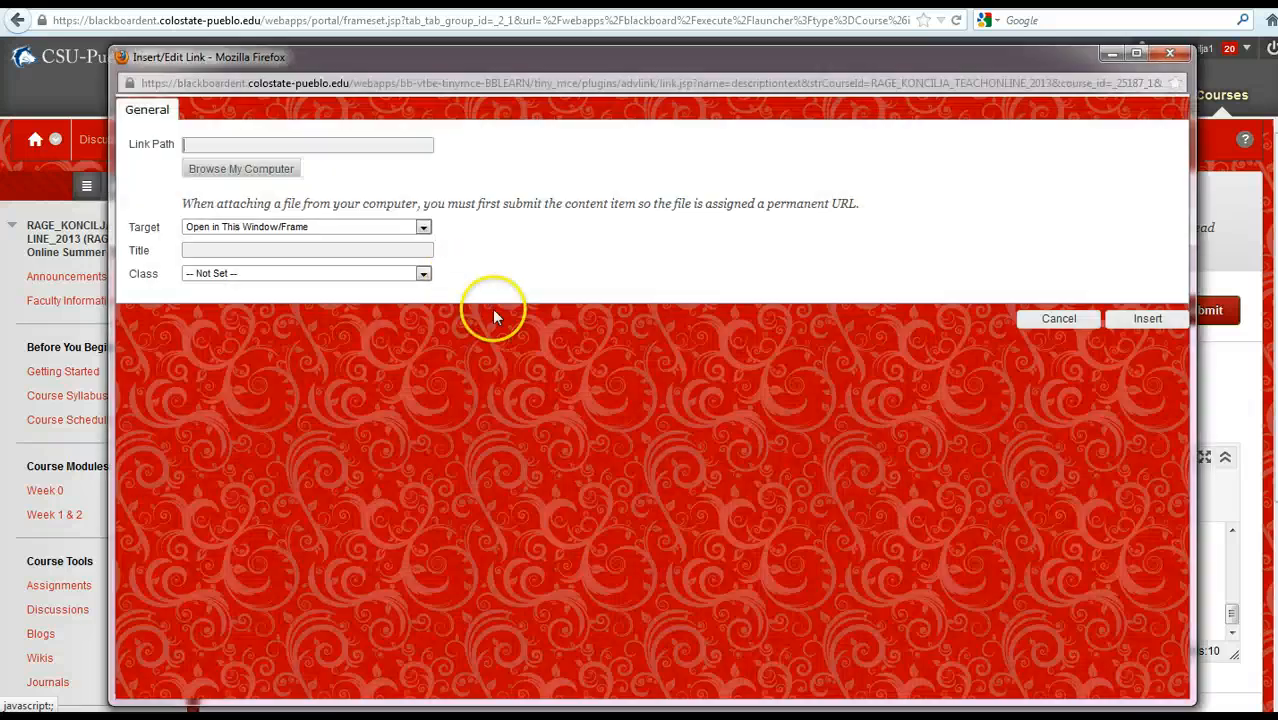
right_click(211, 142)
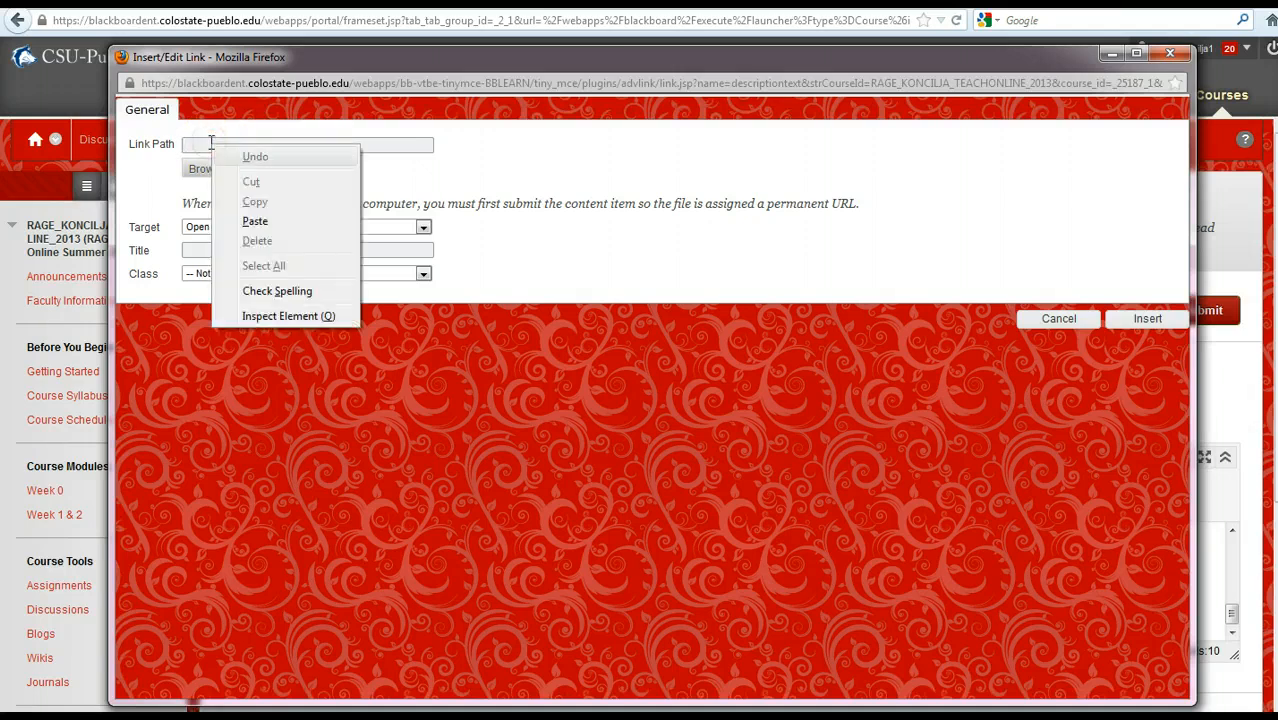
click(256, 214)
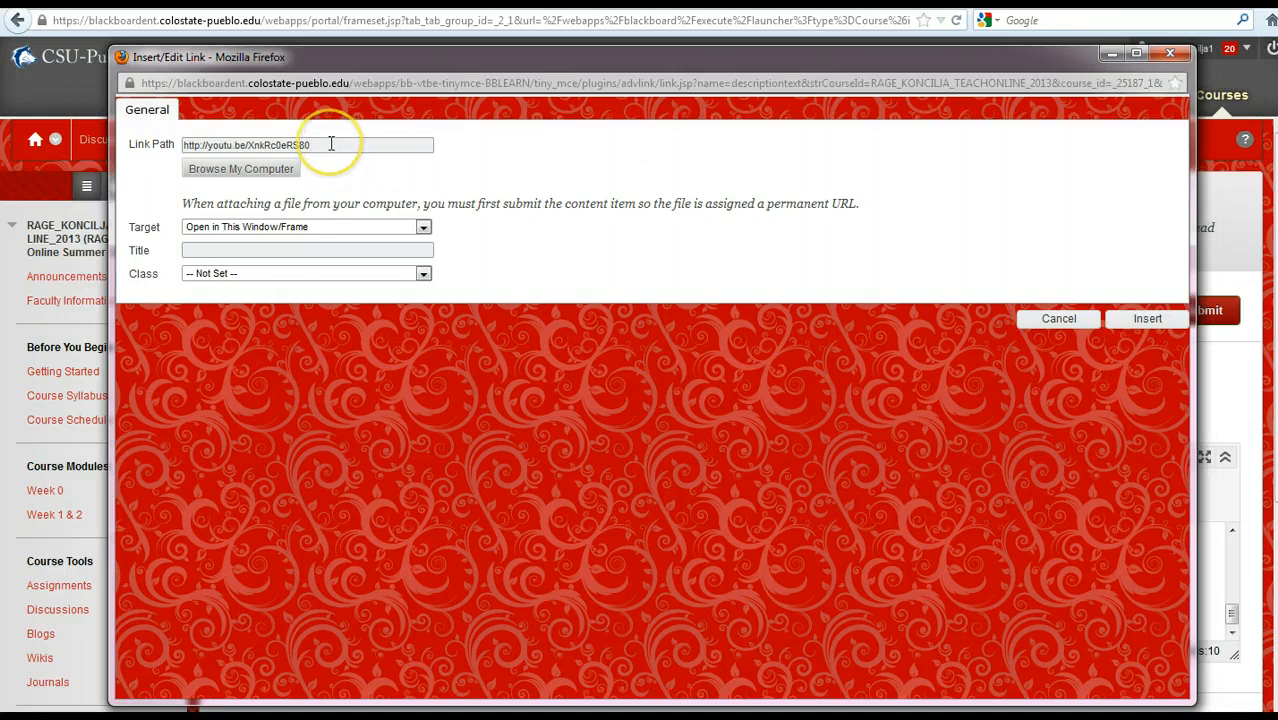
click(359, 229)
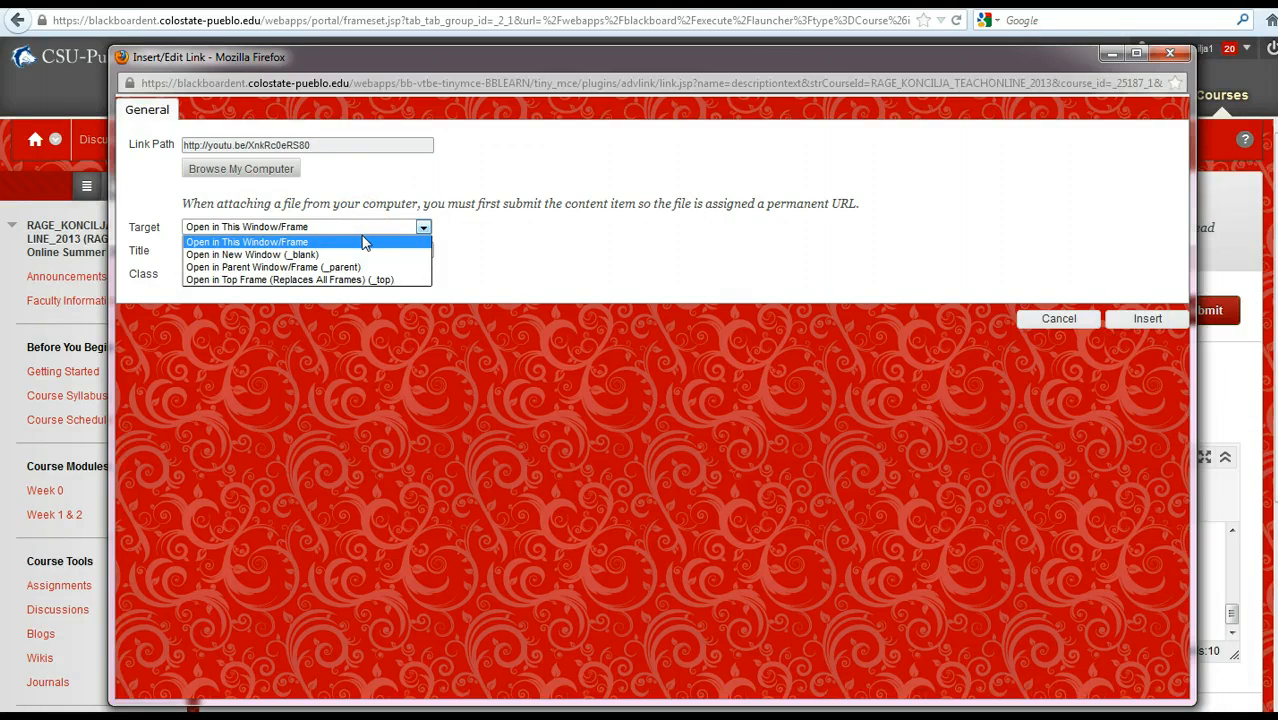
click(366, 254)
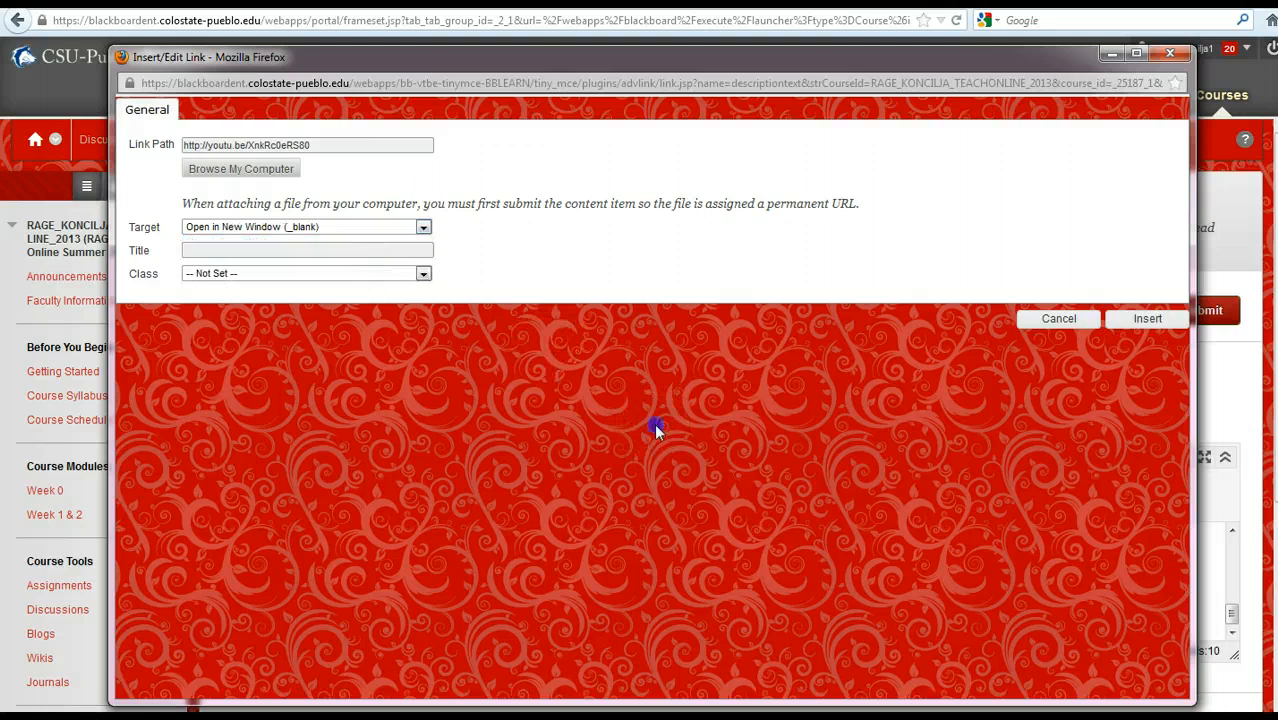
click(1148, 320)
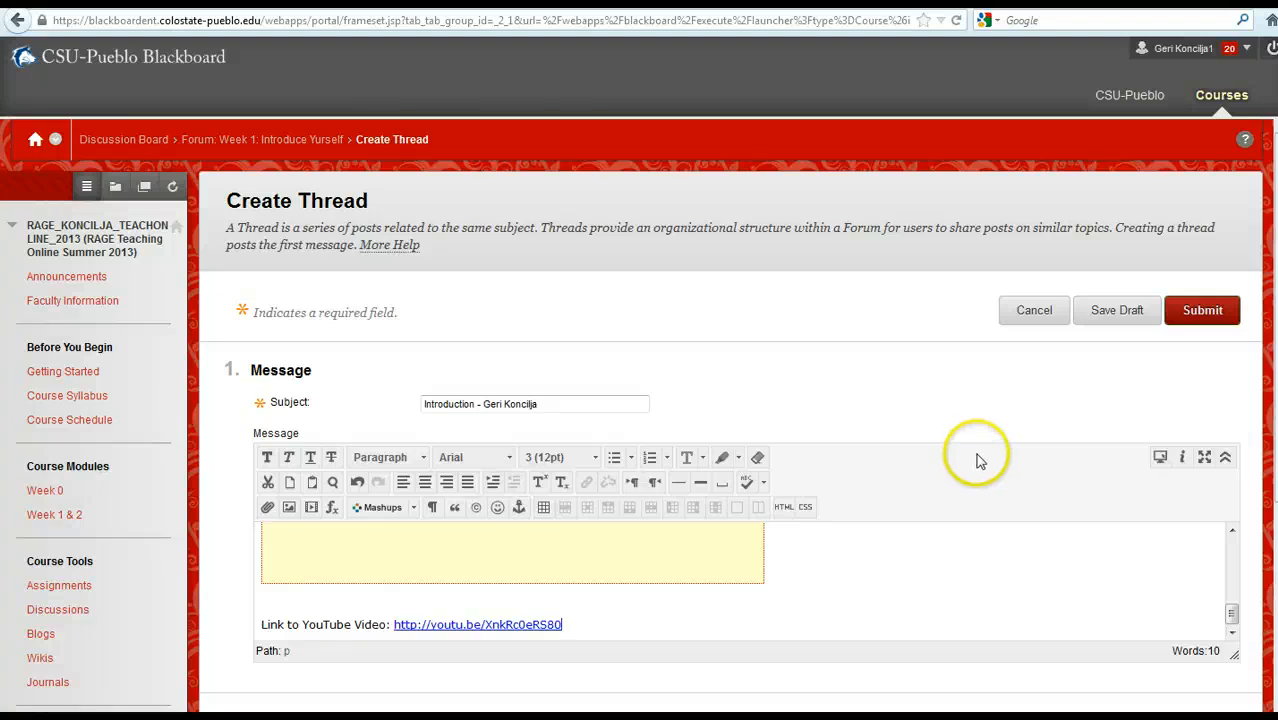
Submit the thread and open the published introduction post at its embedded video and link.
click(1200, 312)
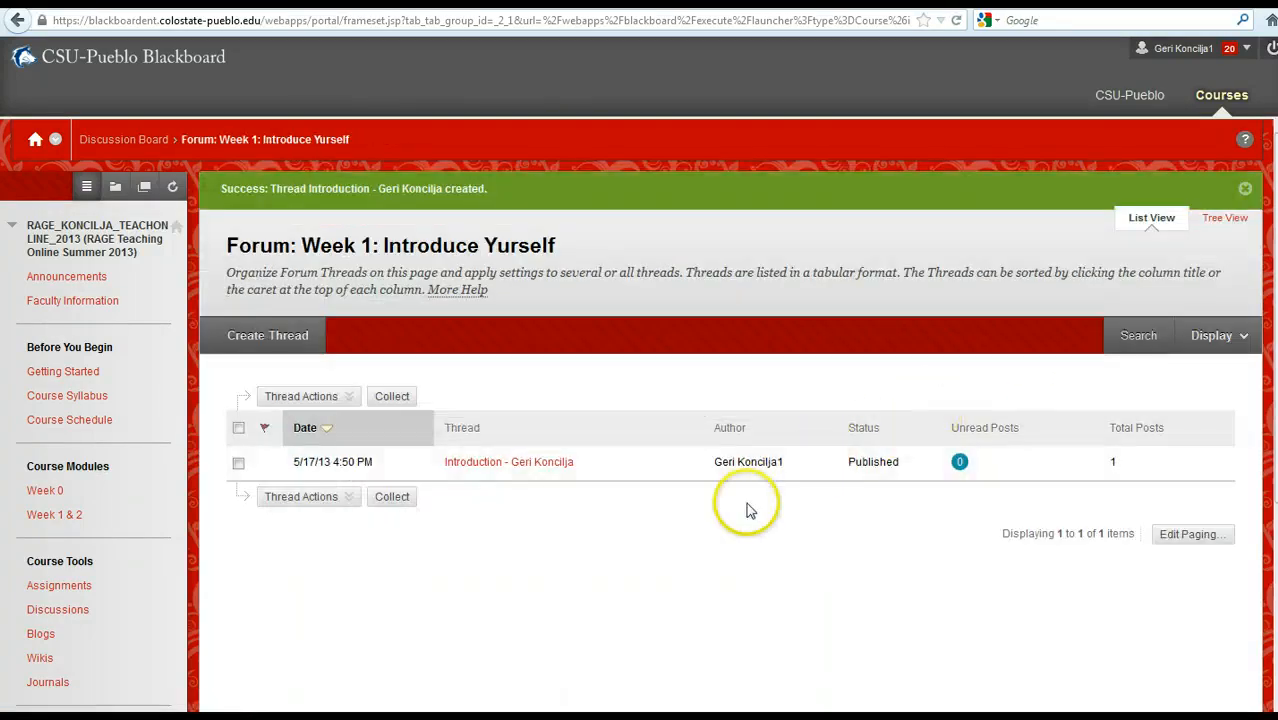
scroll(743, 517, down, 2)
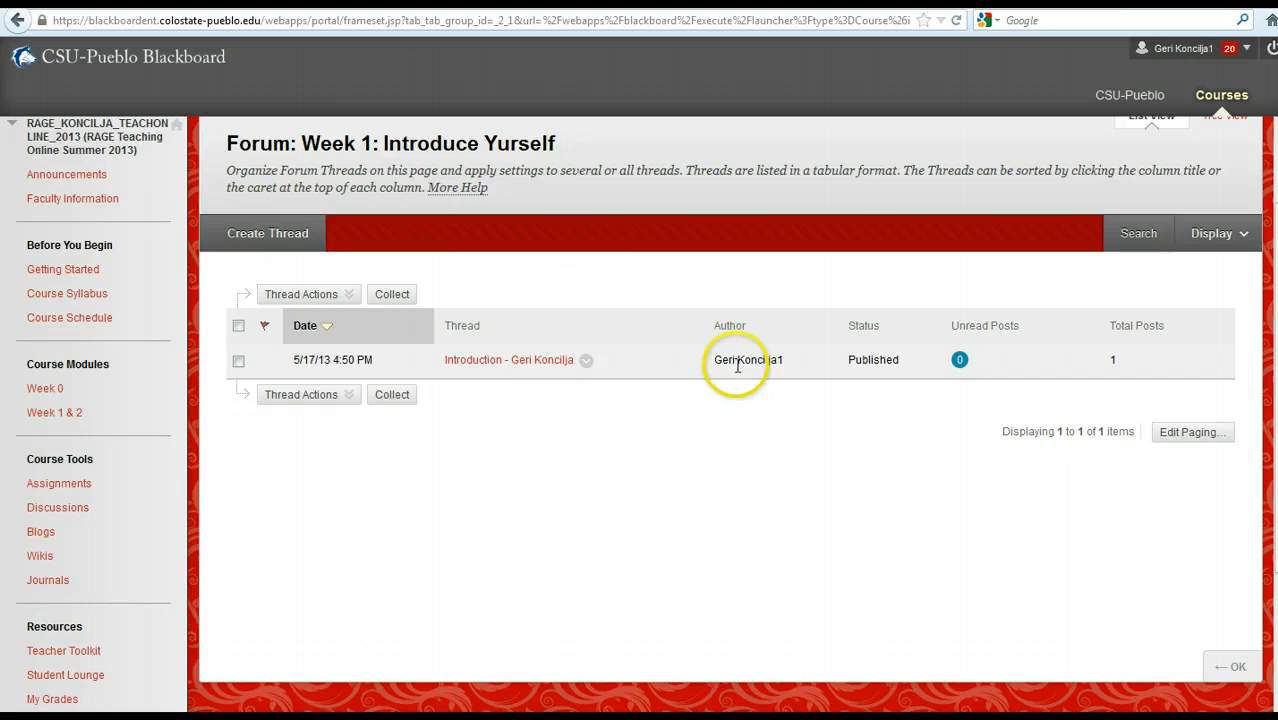
click(522, 362)
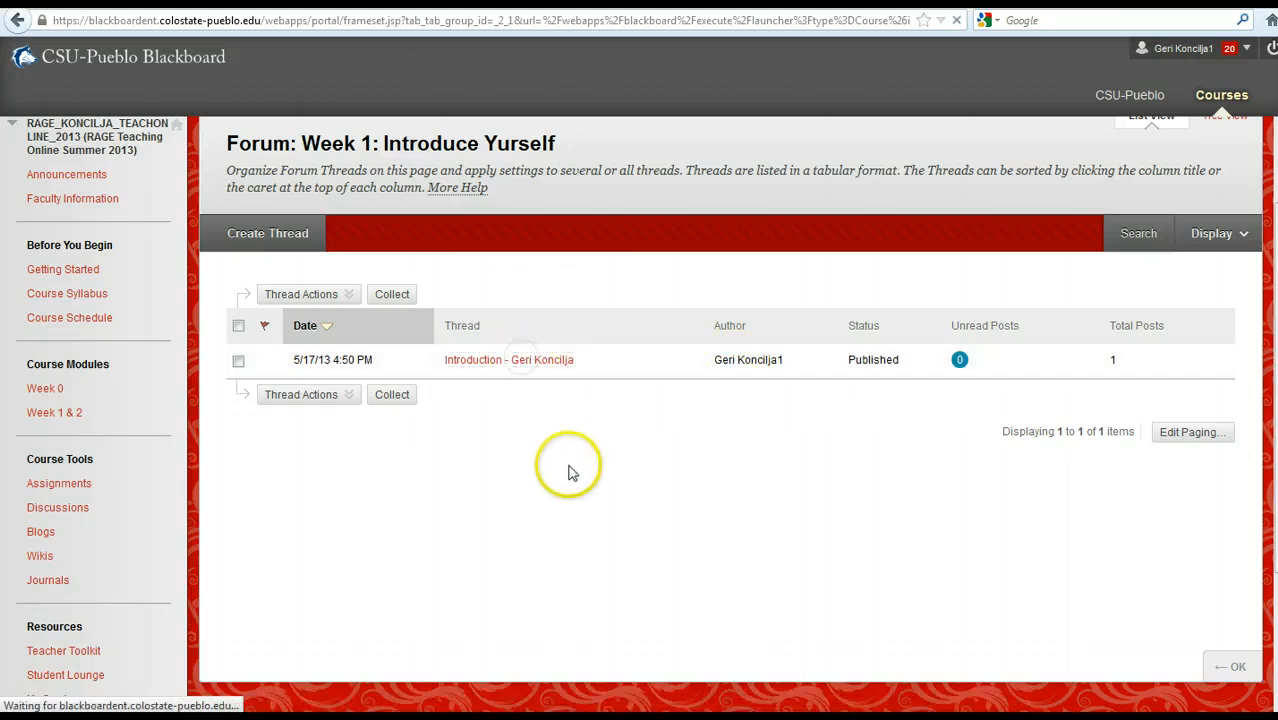
scroll(619, 471, down, 2)
scroll(876, 437, down, 3)
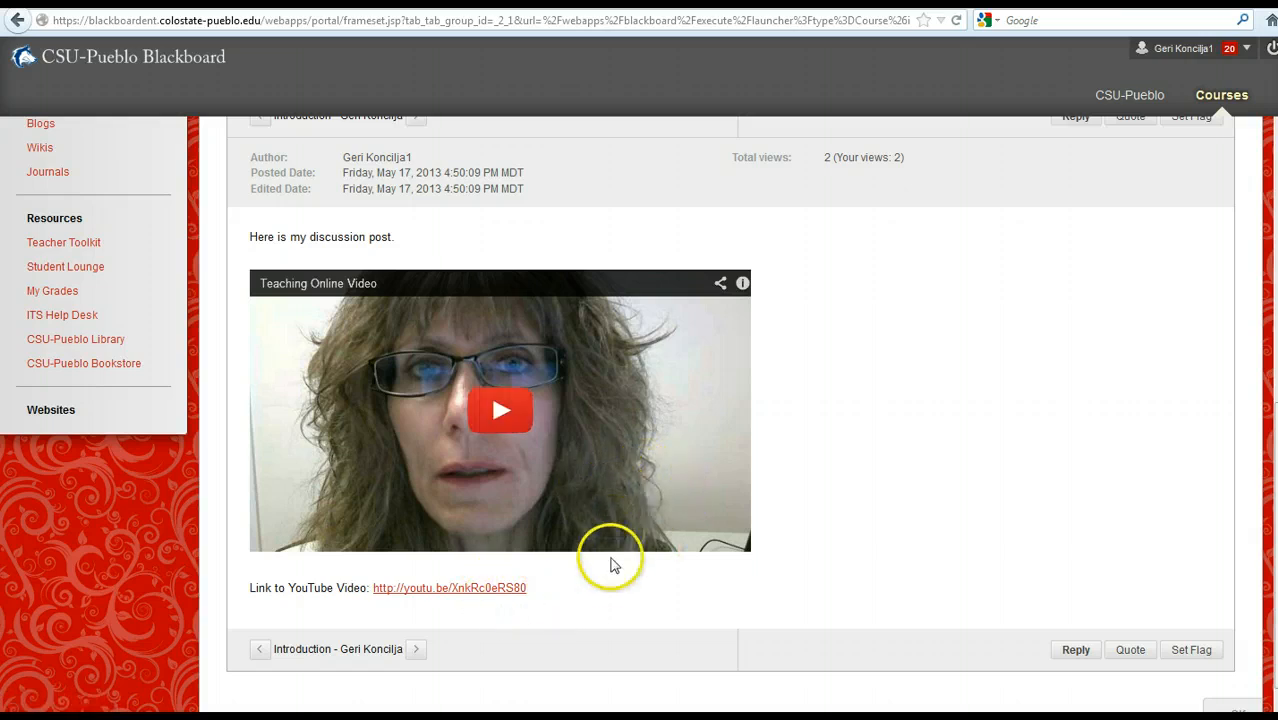
Test the YouTube link below the embedded video in the post and pause the video on the YouTube page.
click(833, 458)
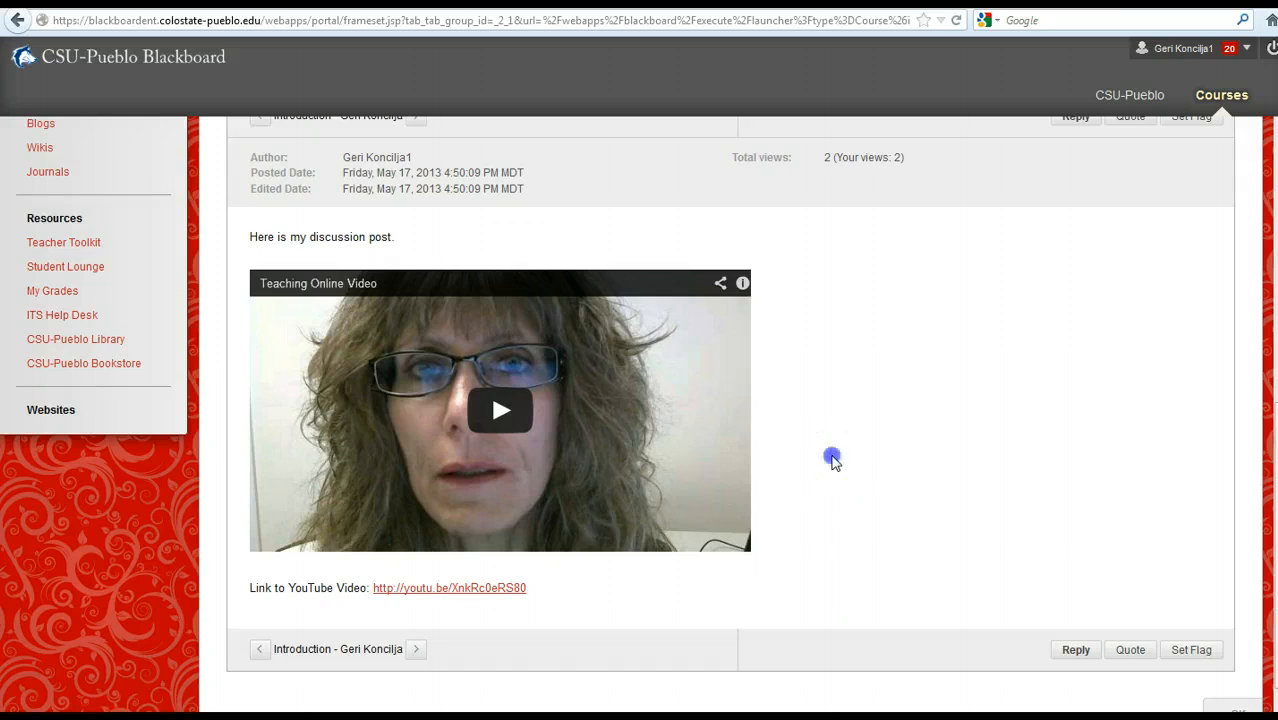
click(474, 592)
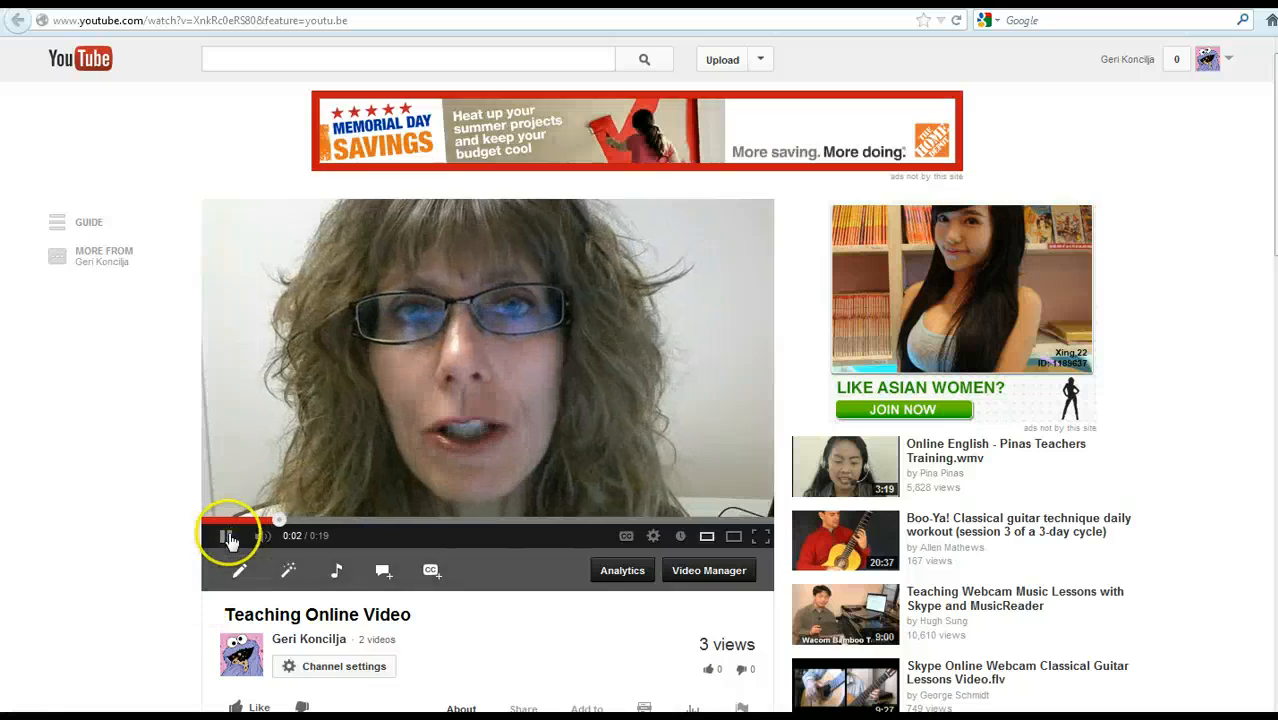
click(229, 540)
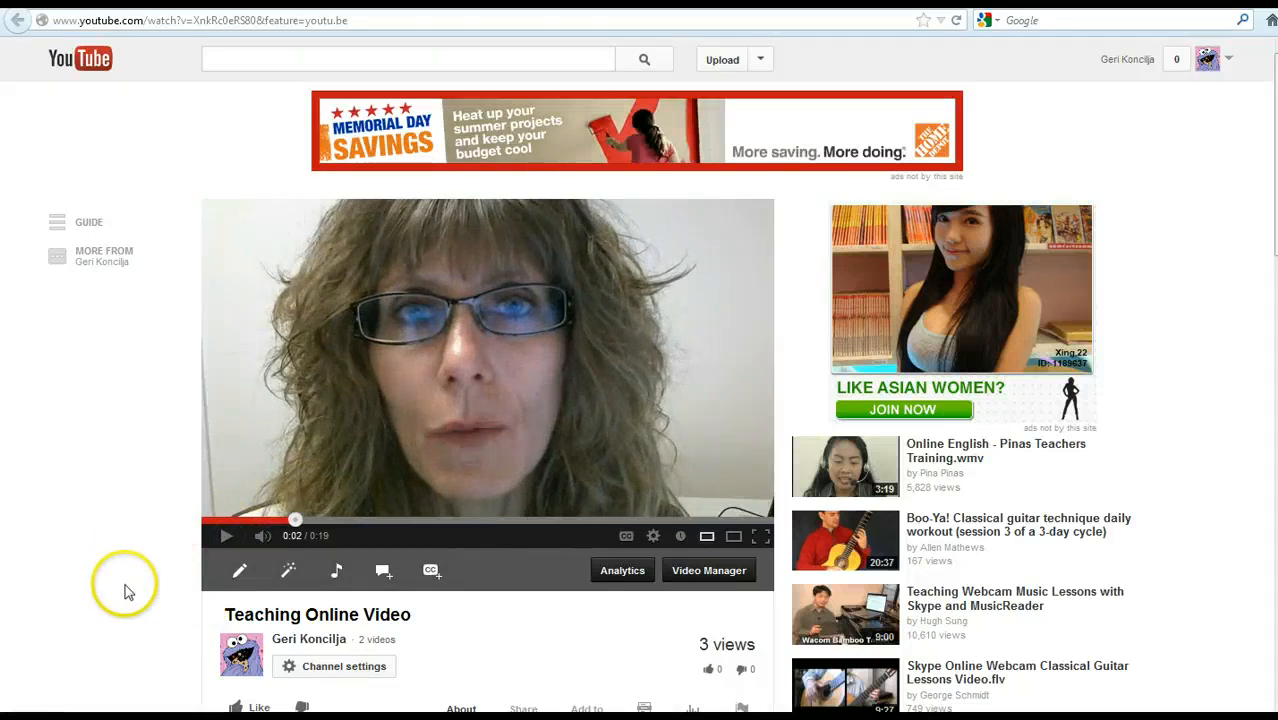